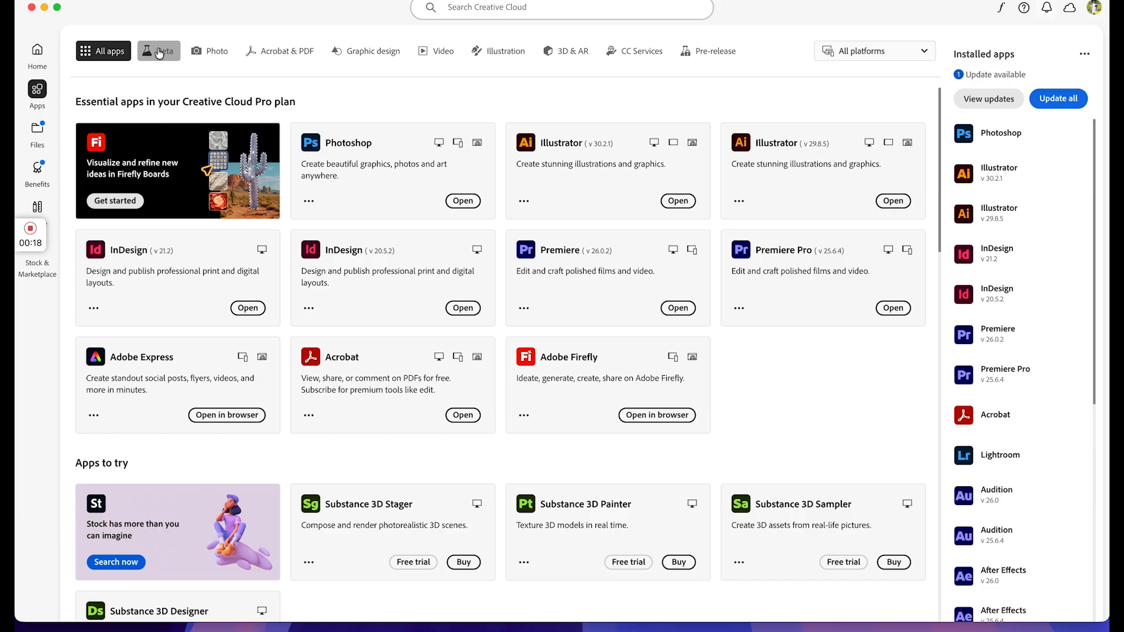
Step: Launch Photoshop (Beta) from the beta apps in Creative Cloud
left_click(166, 52)
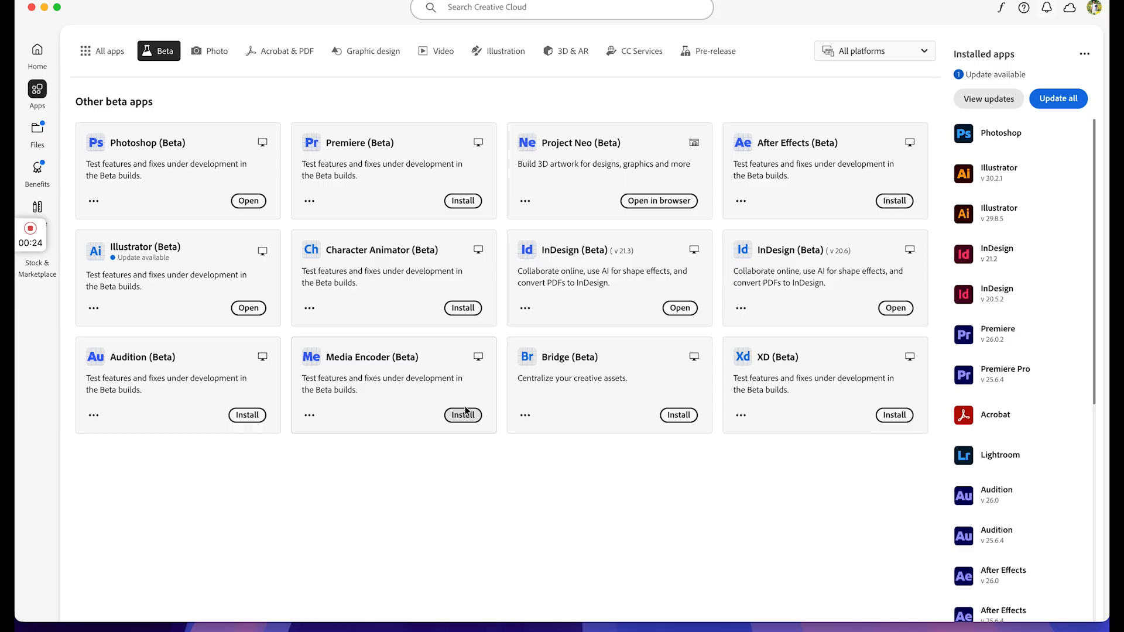
left_click(240, 204)
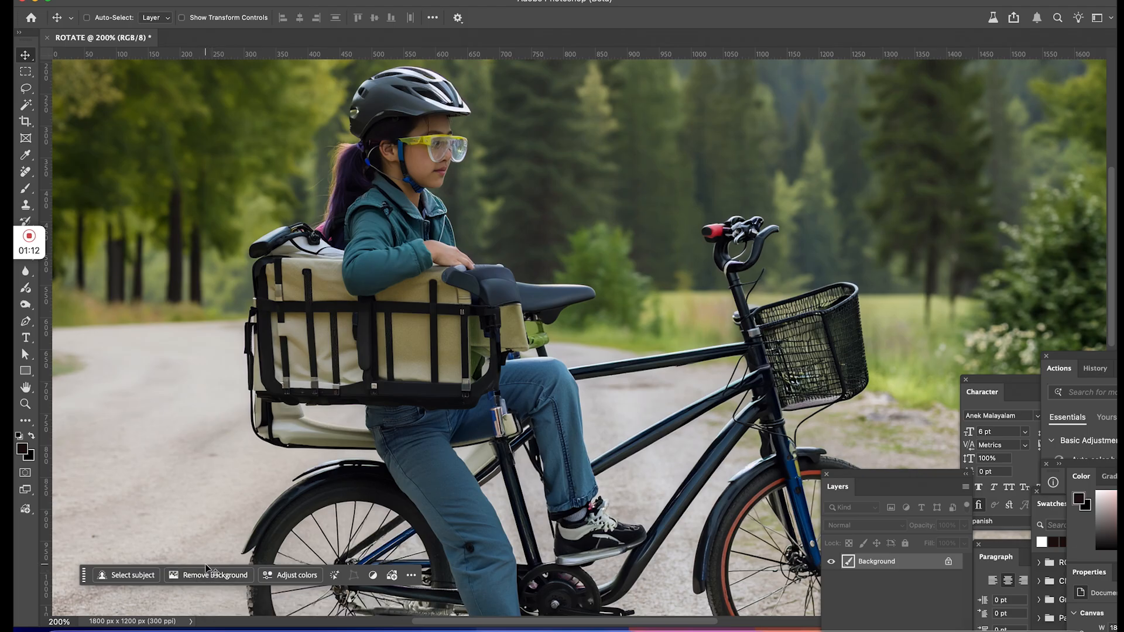
Step: Hide the Contextual Task Bar and show it again
key("super+minus")
key("super+minus")
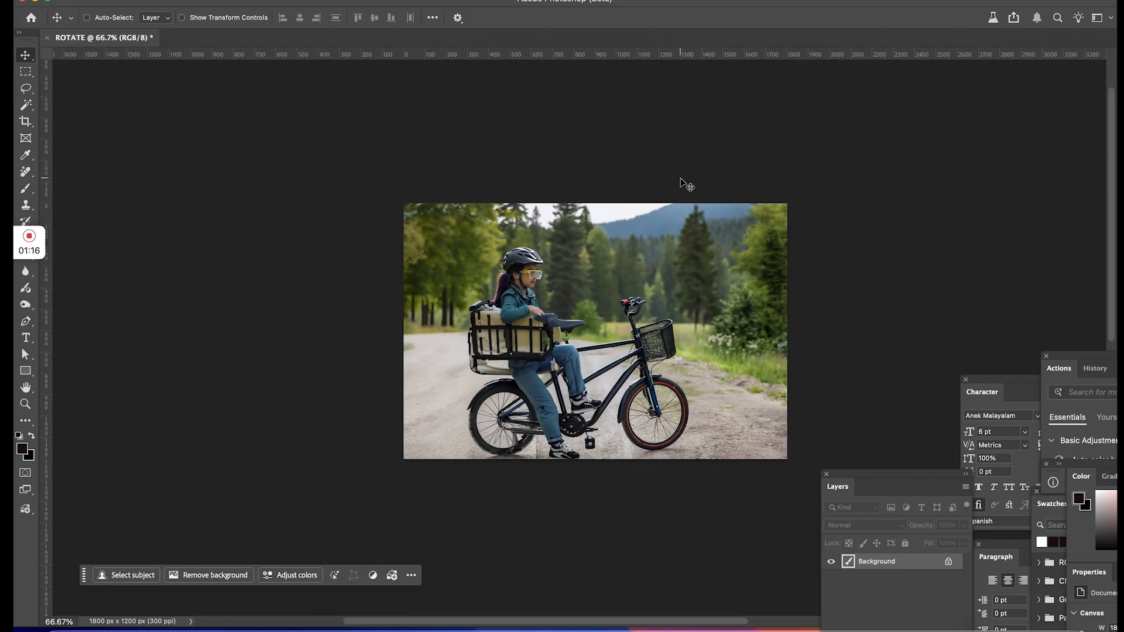
right_click(793, 156)
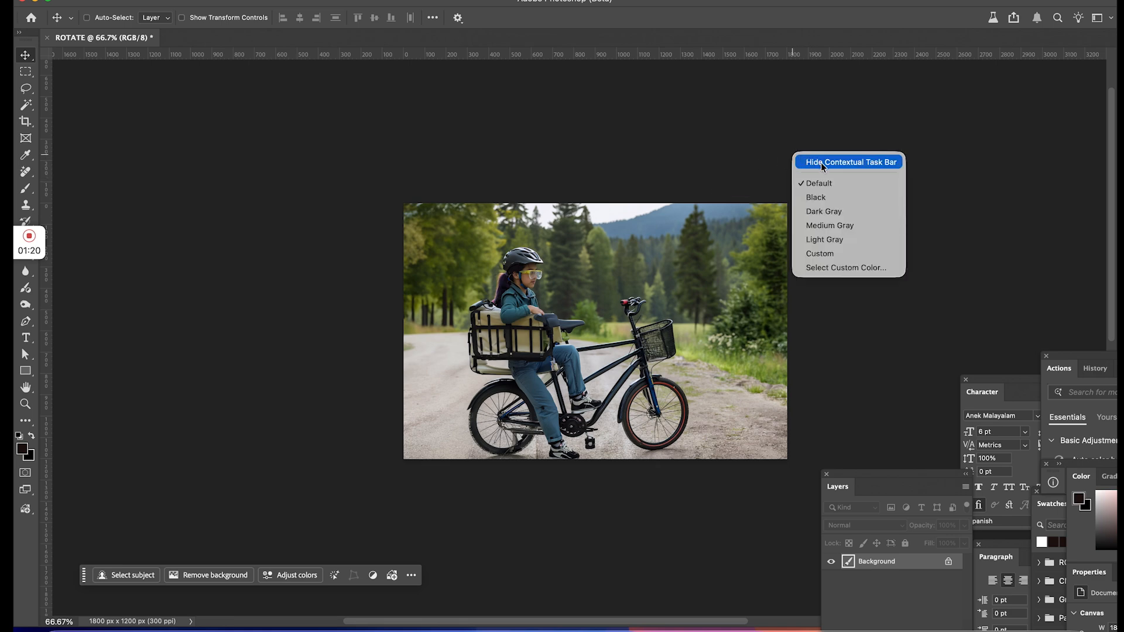
left_click(821, 162)
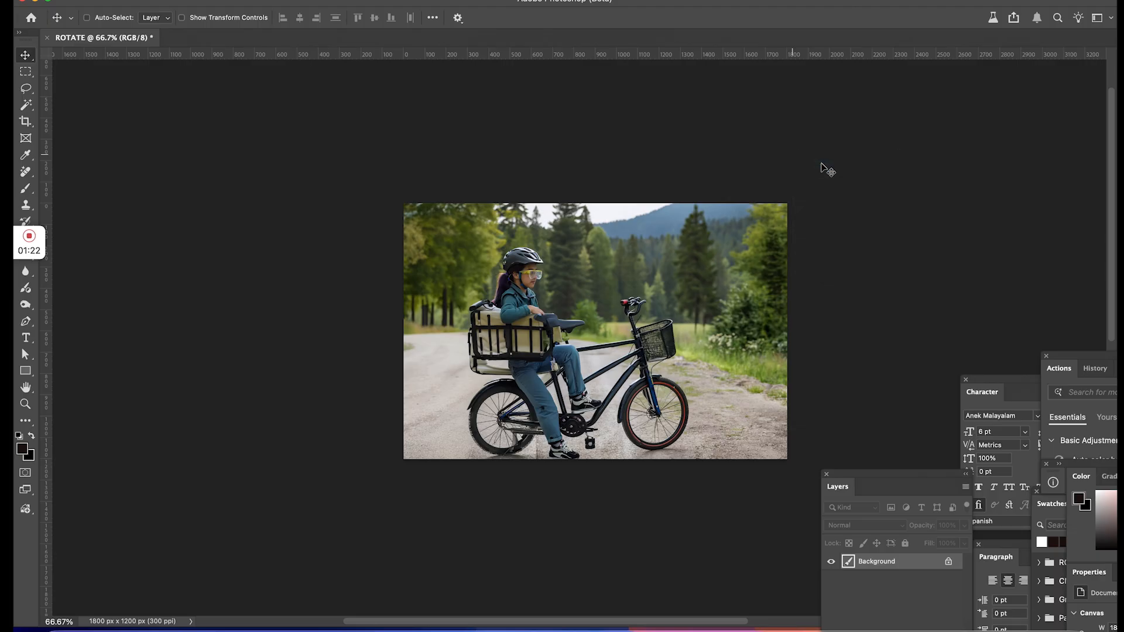
right_click(823, 166)
left_click(843, 172)
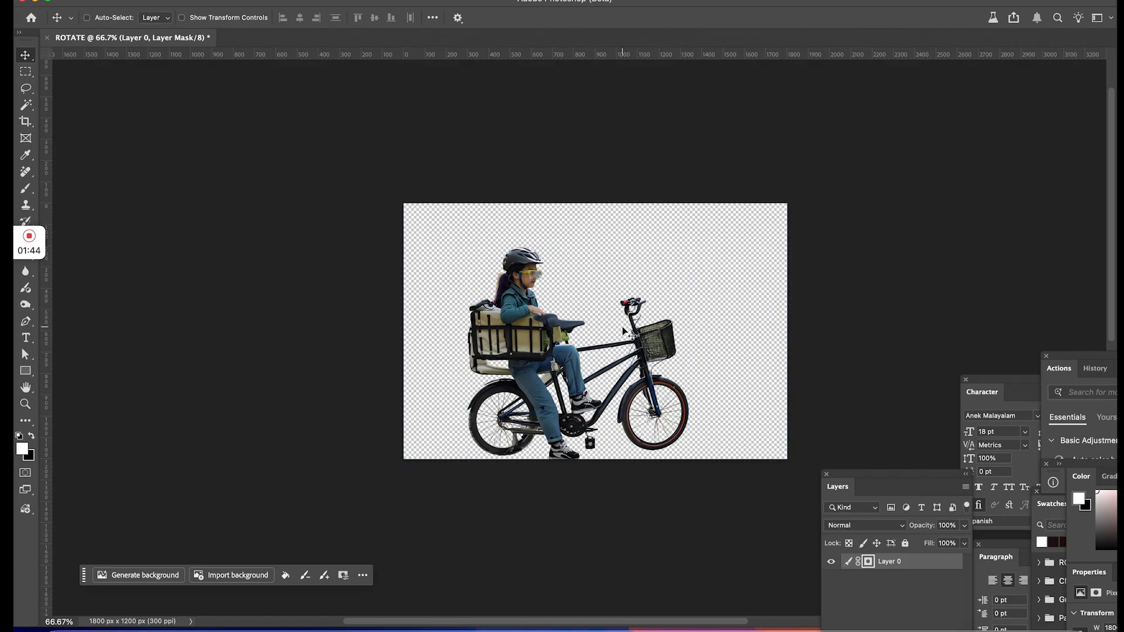
Step: Start a transform on the cut-out cyclist layer and convert it to a rotatable object
key("super+t")
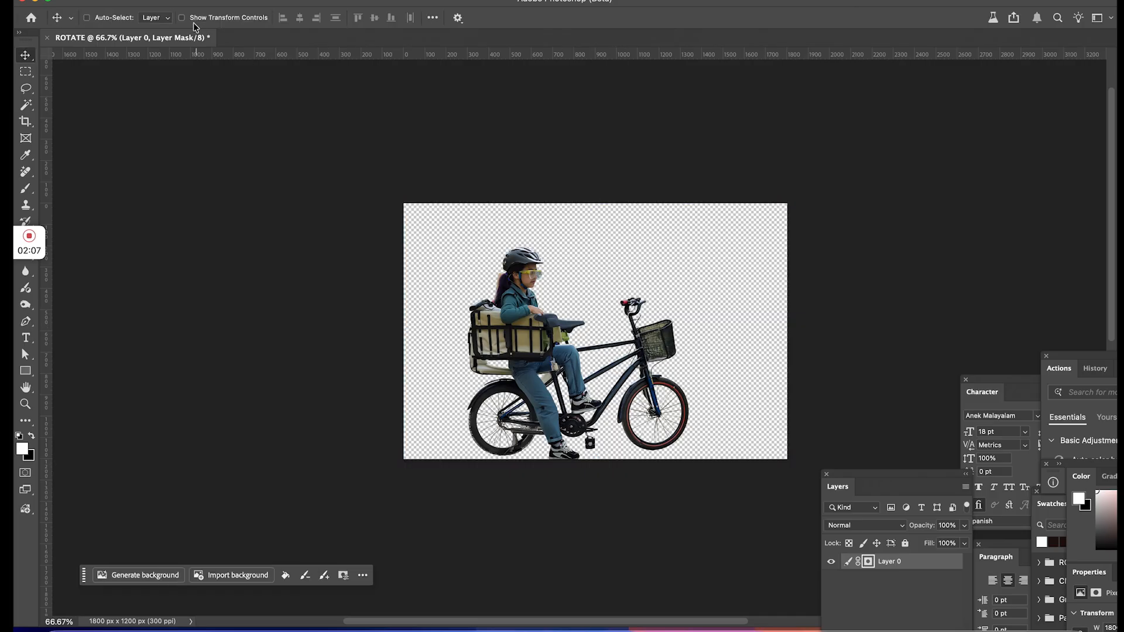
left_click(164, 1)
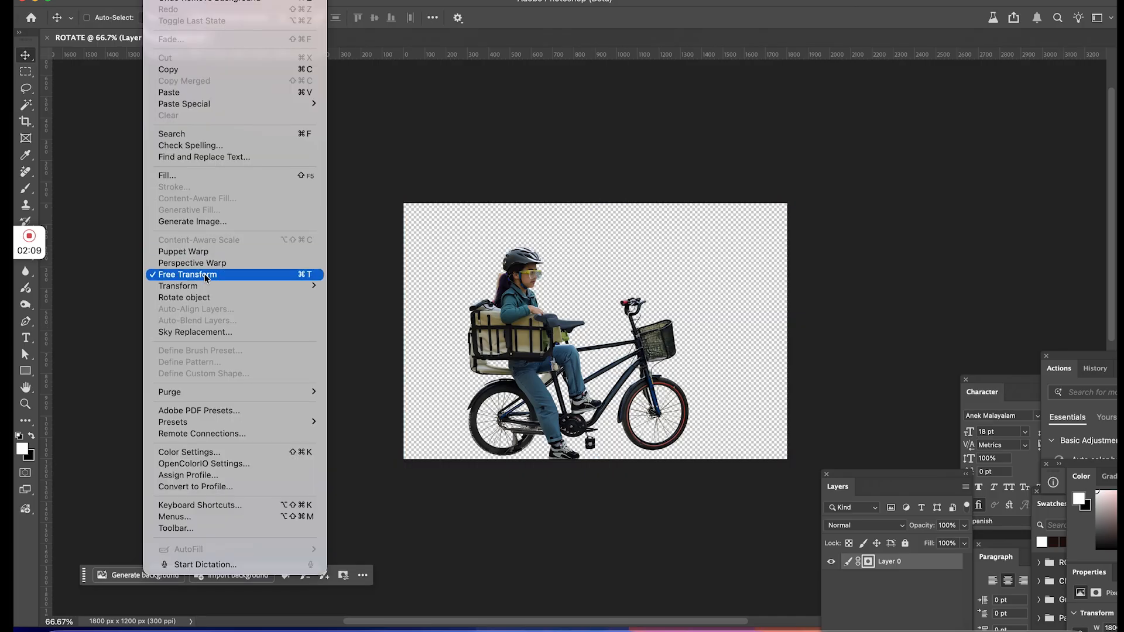
mouse_move(211, 287)
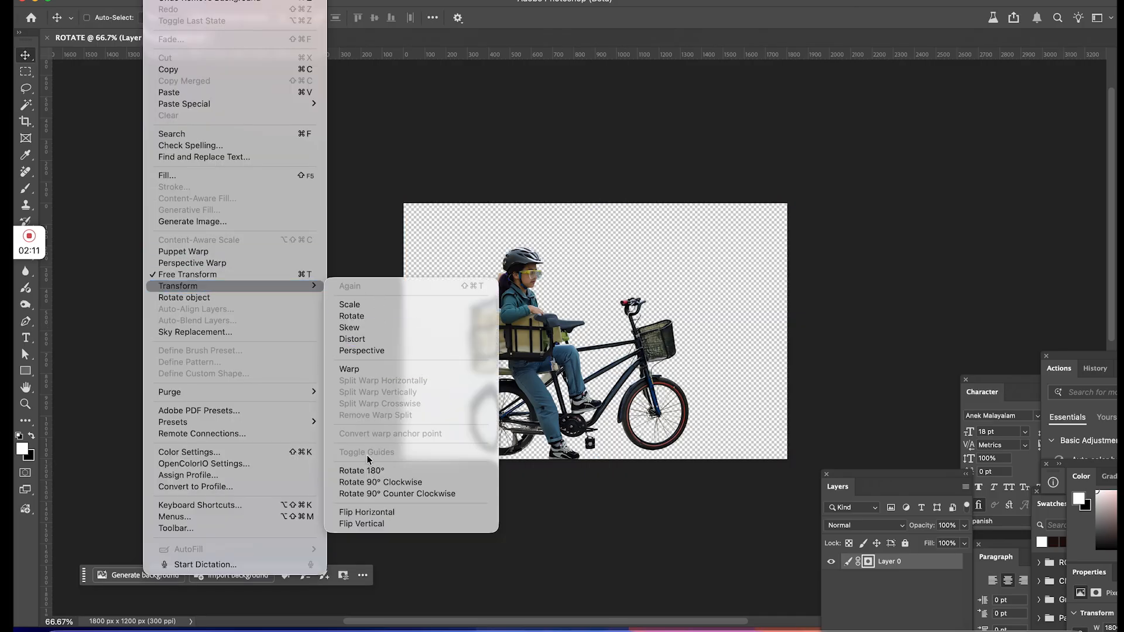
left_click(358, 305)
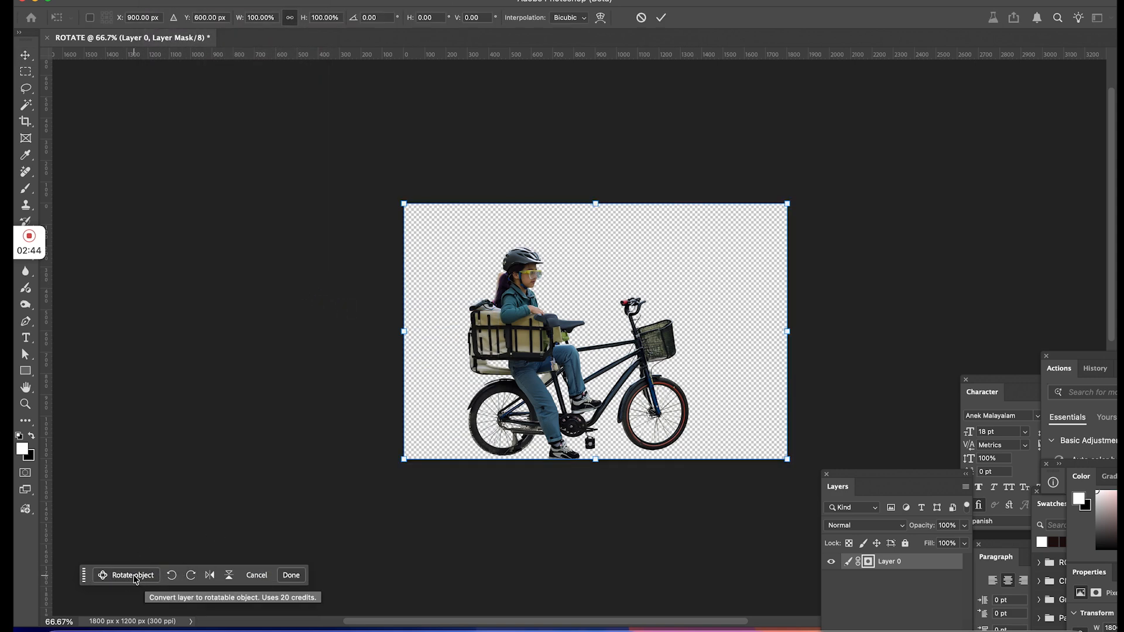
left_click(132, 575)
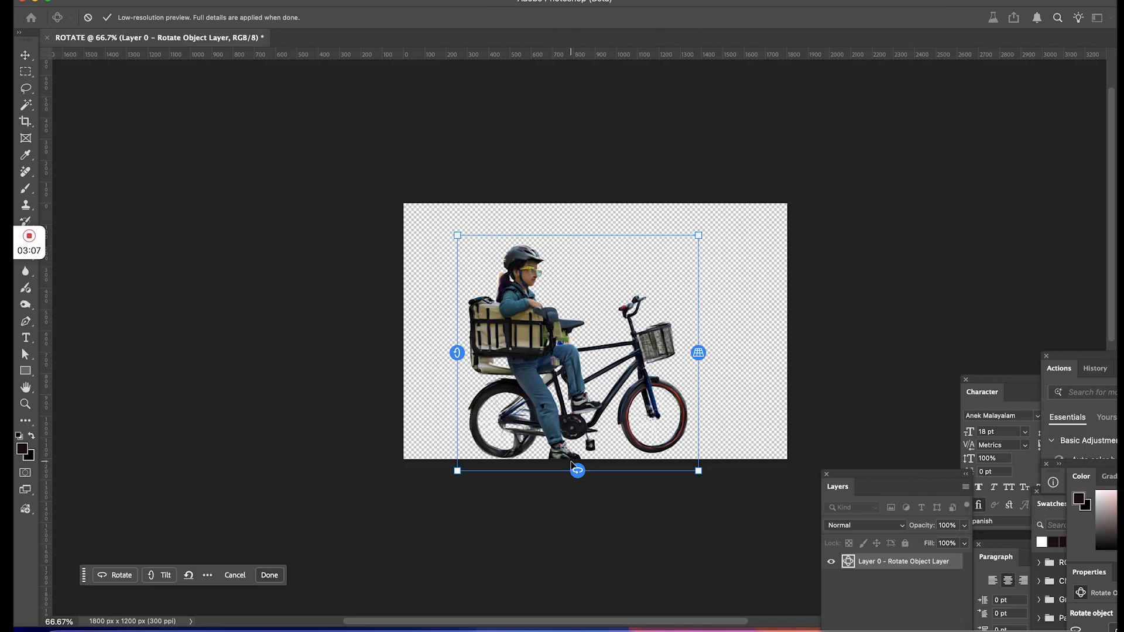
Step: Rotate the cyclist and bike slightly toward the viewer, adjust the object's tilt and perspective, and apply the result
left_click_drag(576, 472, 533, 449)
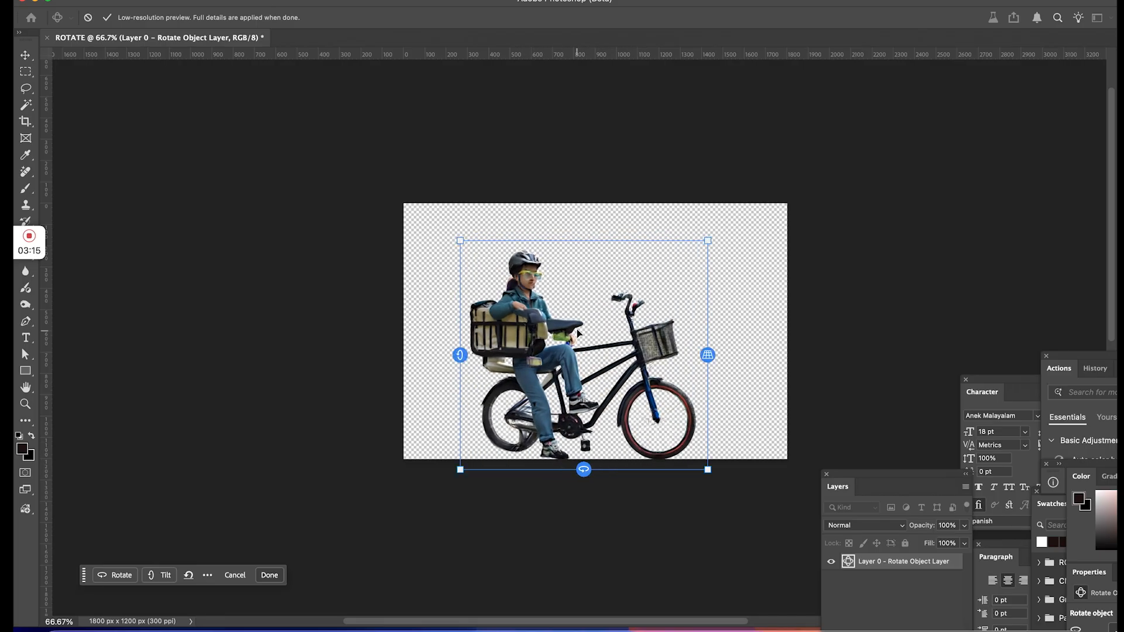
mouse_move(459, 351)
left_mouse_down()
mouse_move(458, 414)
mouse_move(443, 295)
mouse_move(442, 357)
left_mouse_up()
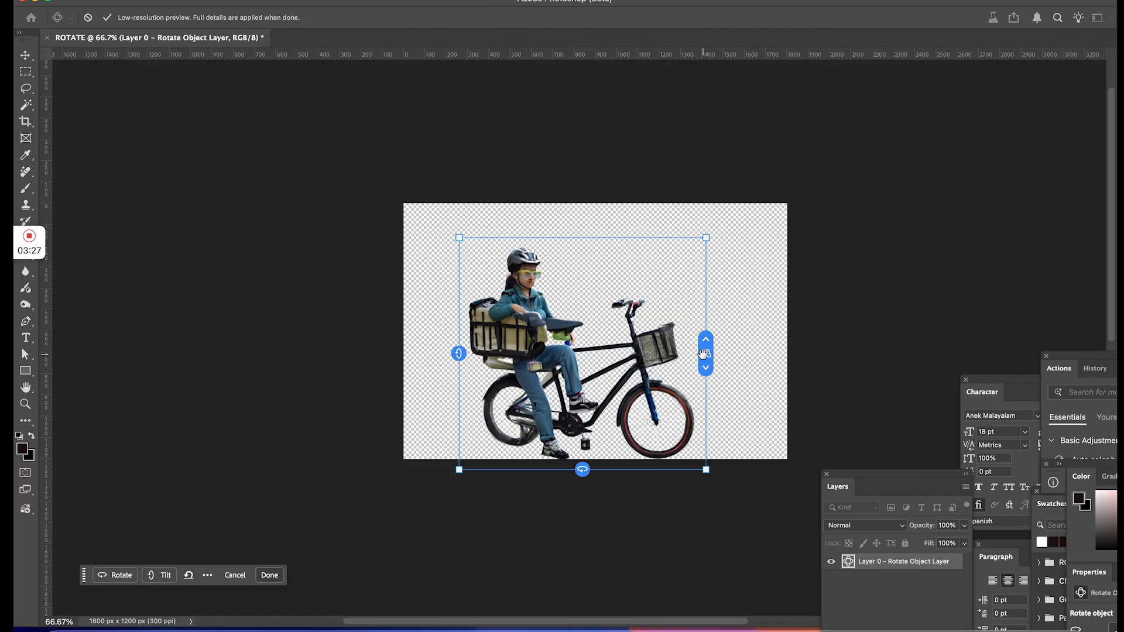
left_click_drag(702, 354, 501, 486)
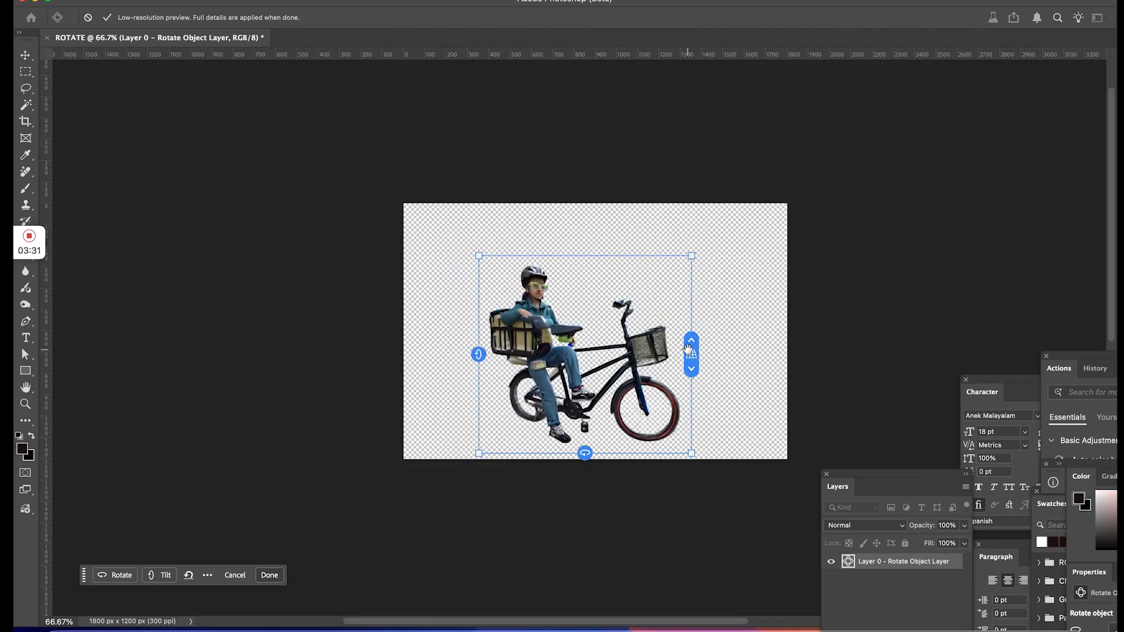
left_click_drag(682, 369, 707, 242)
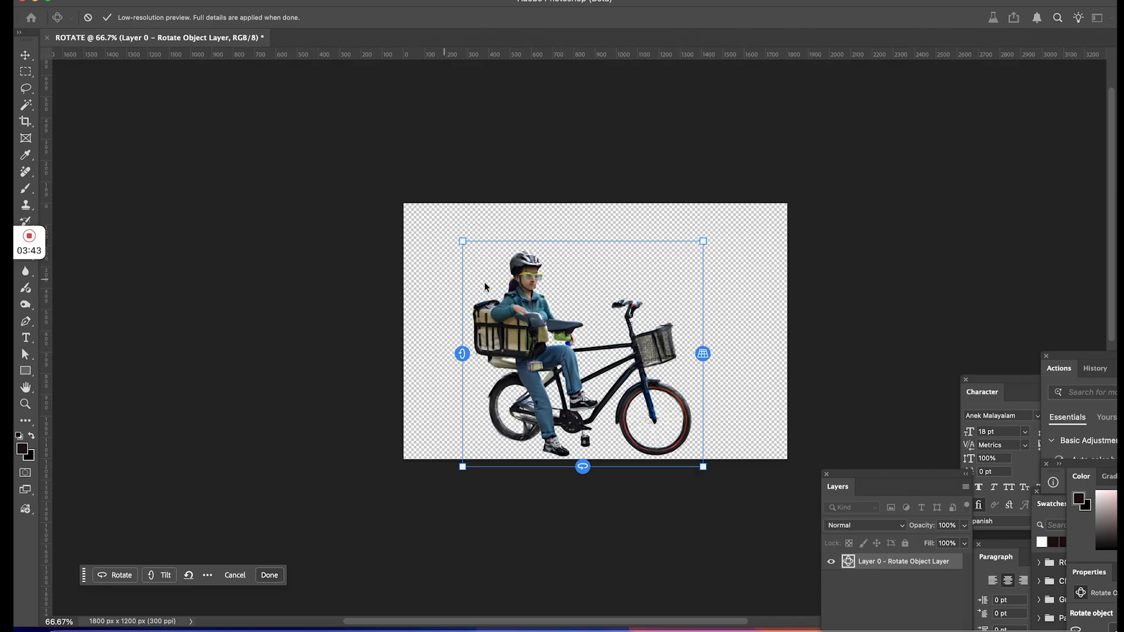
left_click_drag(462, 353, 462, 370)
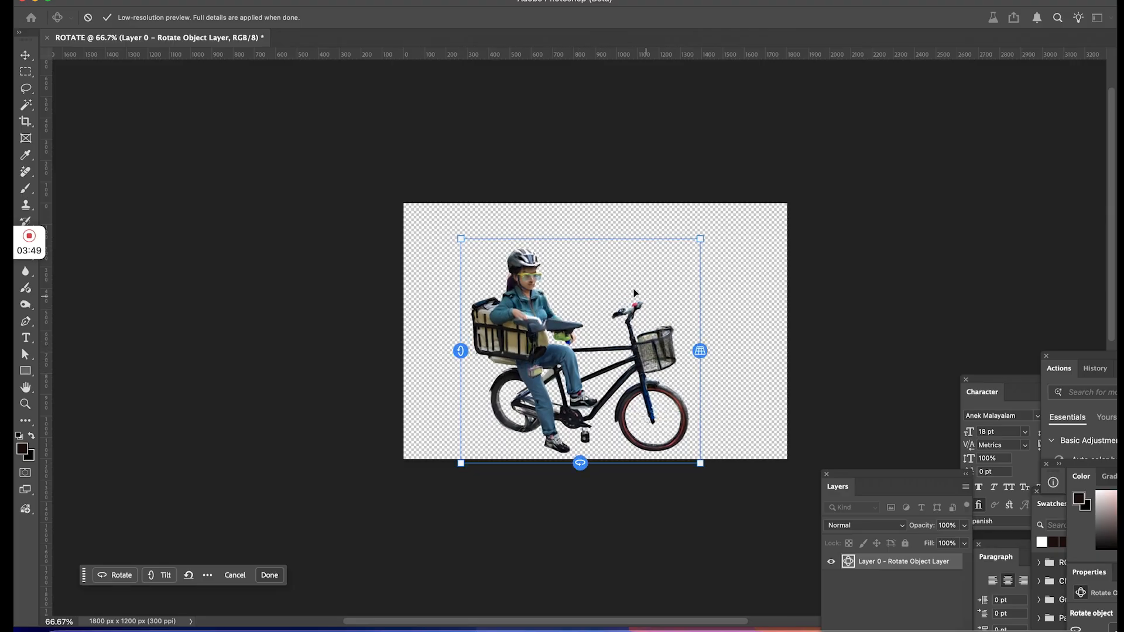
left_click(271, 575)
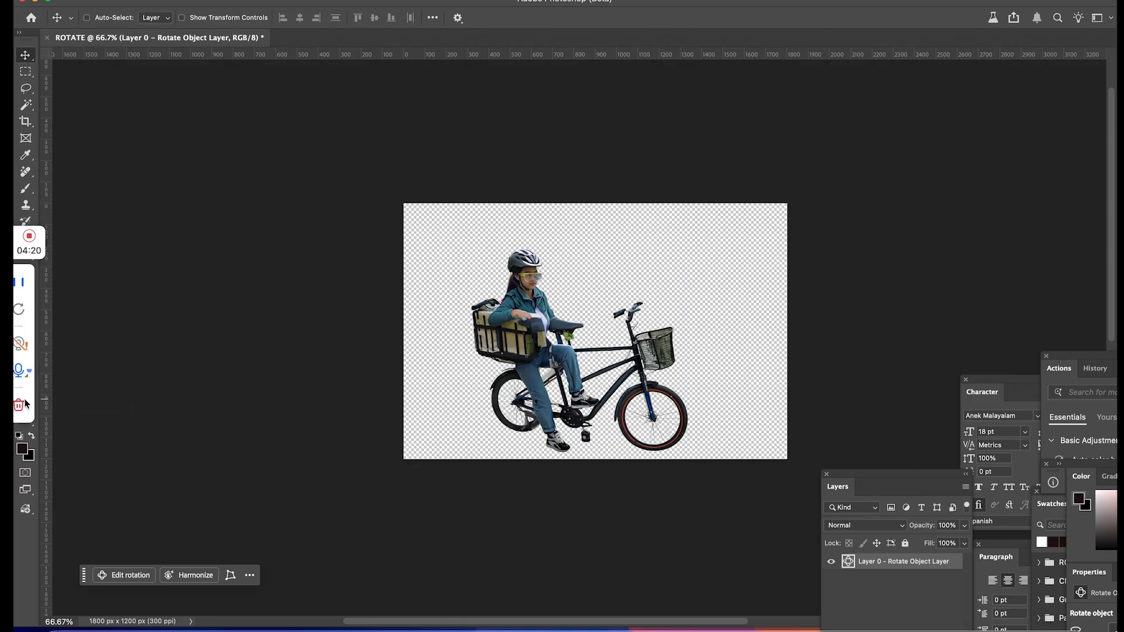
Step: Examine the rotated cyclist up close, checking the jacket, bag, saddle, handlebars, front basket and frame at up to 400%
left_click(583, 272)
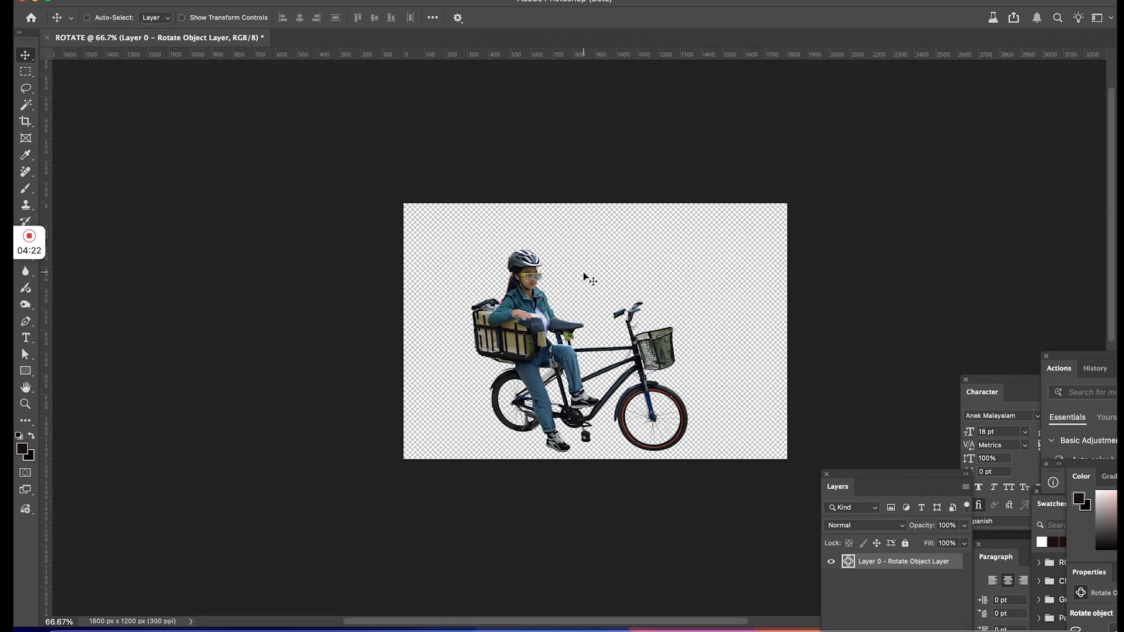
key("z")
left_click(549, 295)
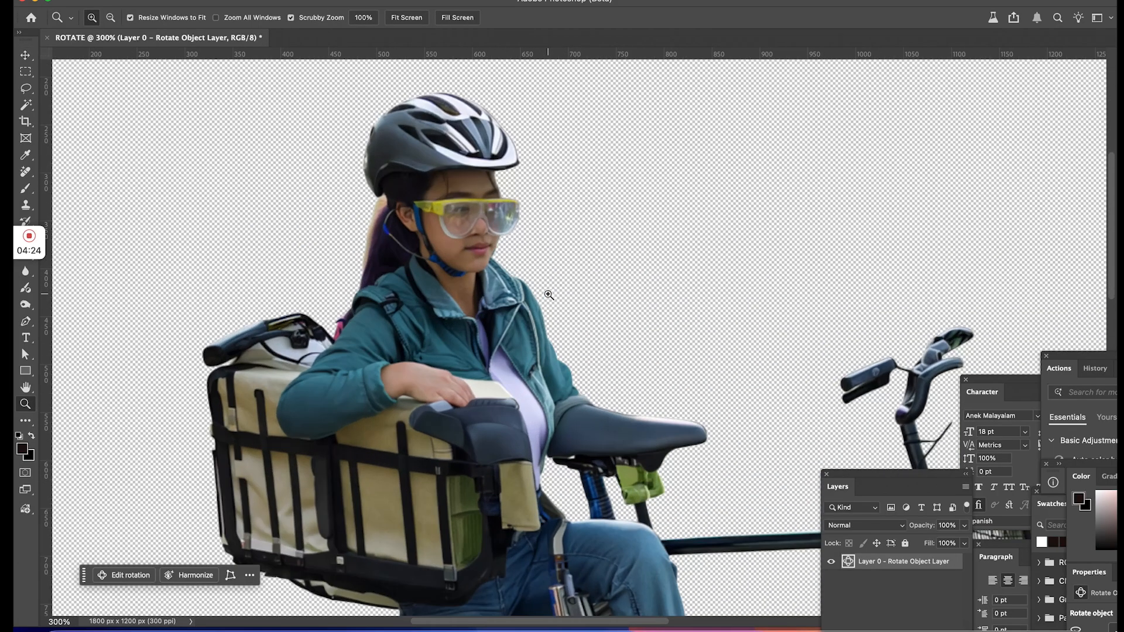
left_click(504, 314)
left_click_drag(511, 372, 615, 209)
left_click_drag(570, 302, 535, 261)
left_click_drag(613, 411, 449, 183)
left_click_drag(519, 273, 529, 378)
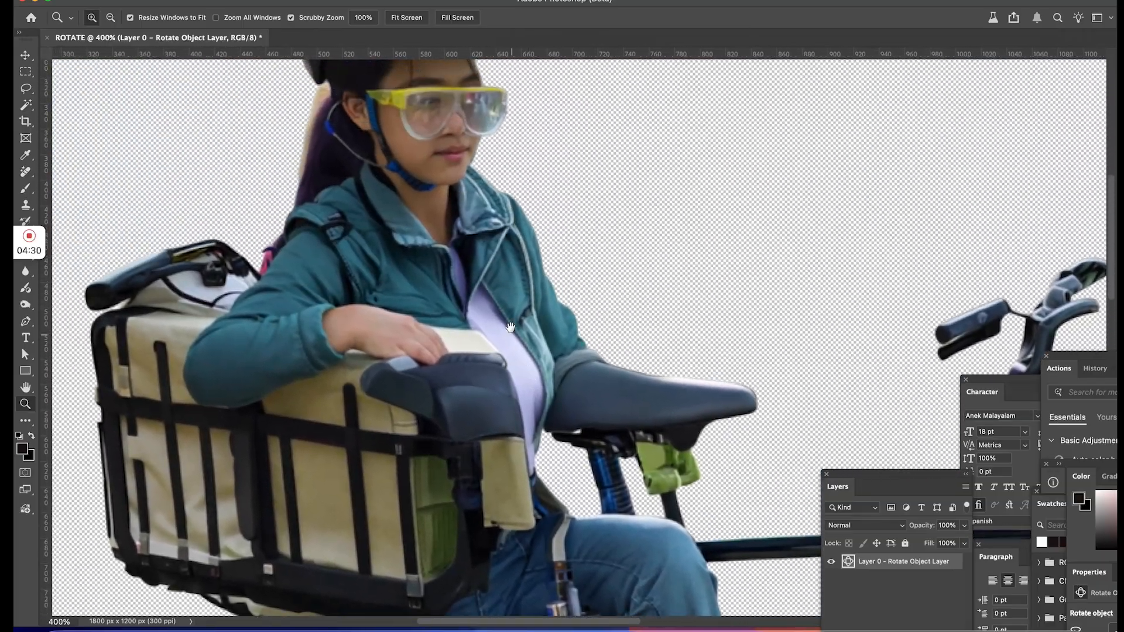
left_click_drag(511, 326, 296, 191)
left_click_drag(469, 258, 354, 214)
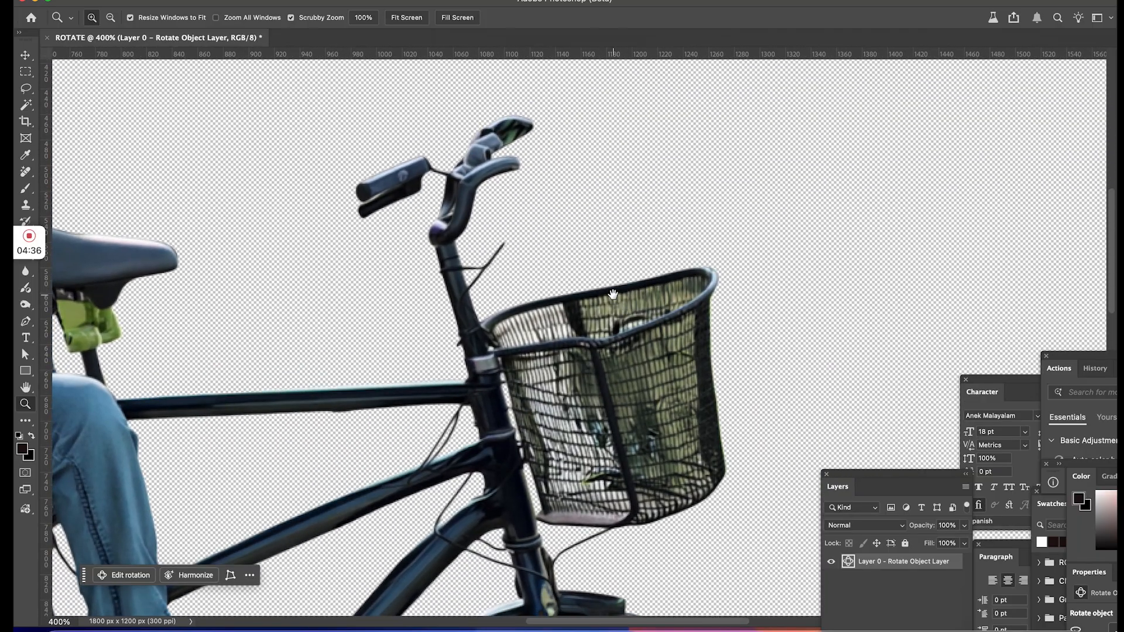
left_click_drag(624, 406, 728, 234)
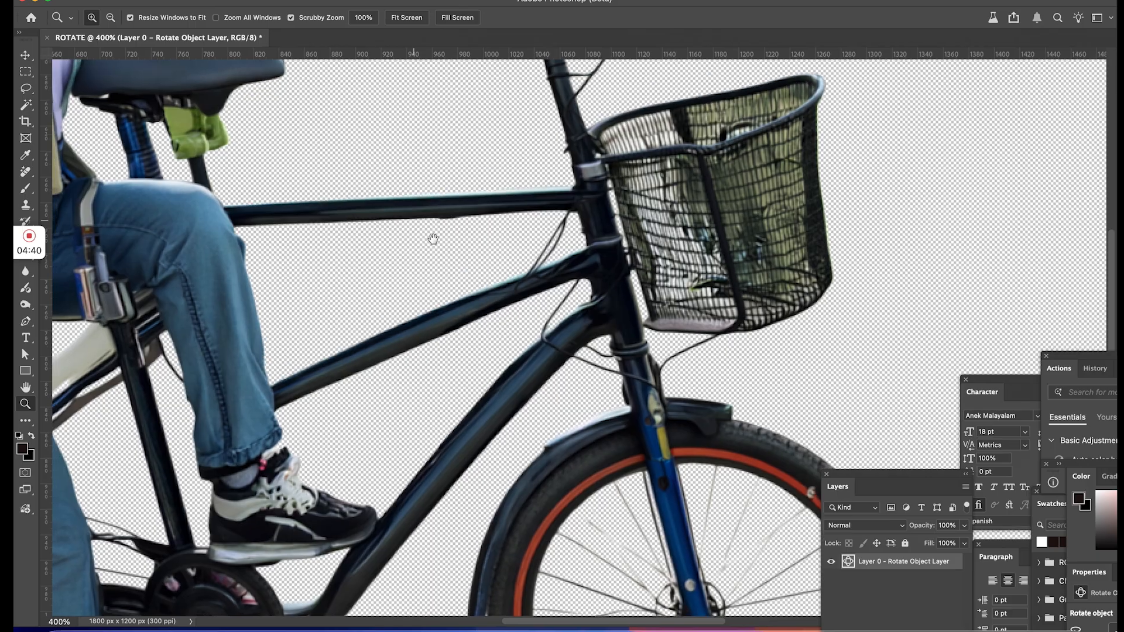
left_click_drag(432, 239, 609, 381)
Step: Examine the cyclist's helmet, face, glasses and hair up close at up to 600%
left_click_drag(534, 328, 597, 526)
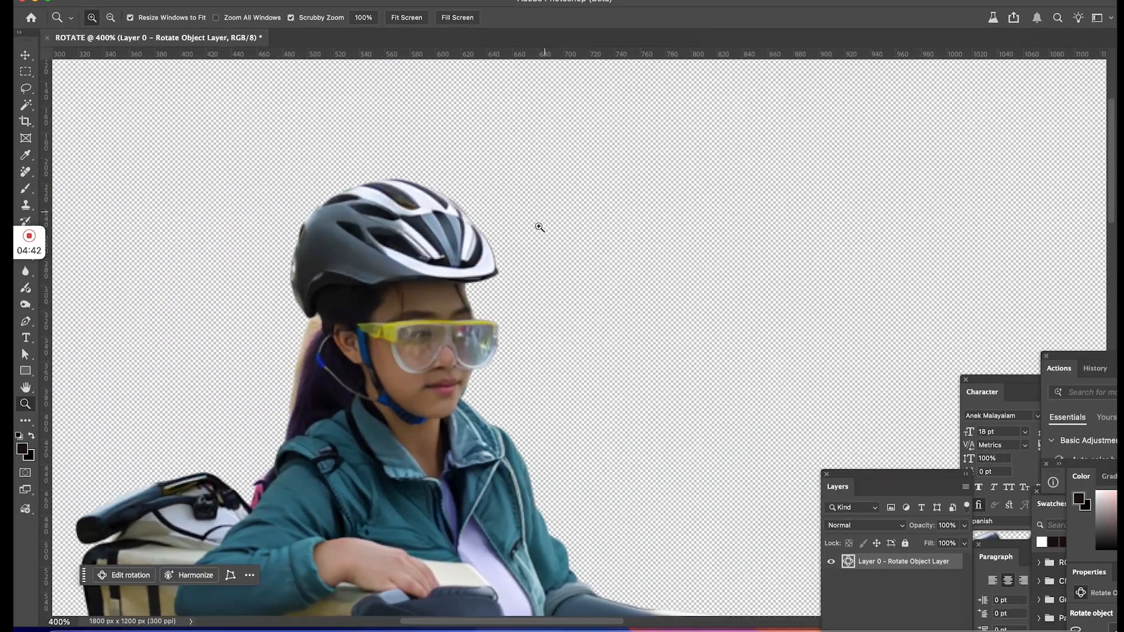
left_click_drag(367, 355, 552, 270)
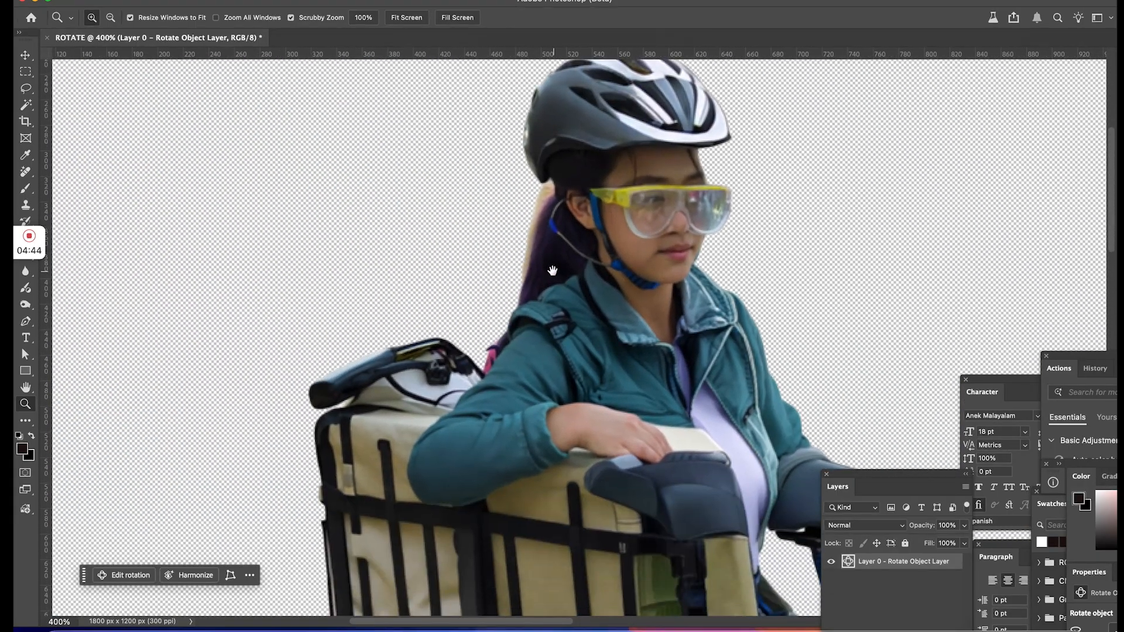
left_click(558, 227)
left_click(550, 188)
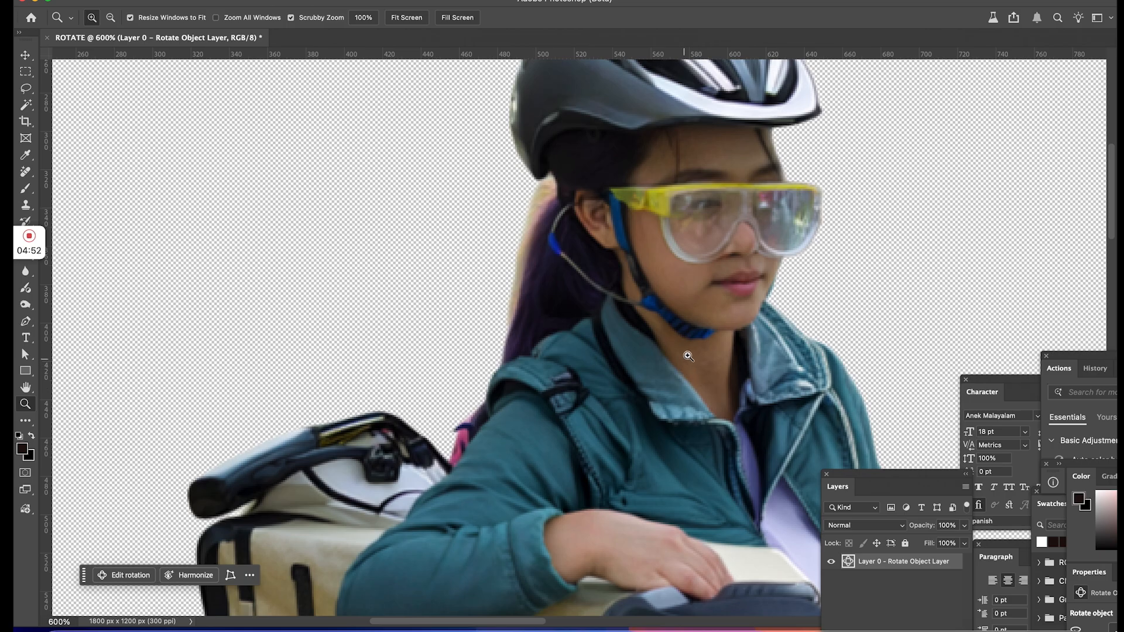
left_click(707, 328, "alt")
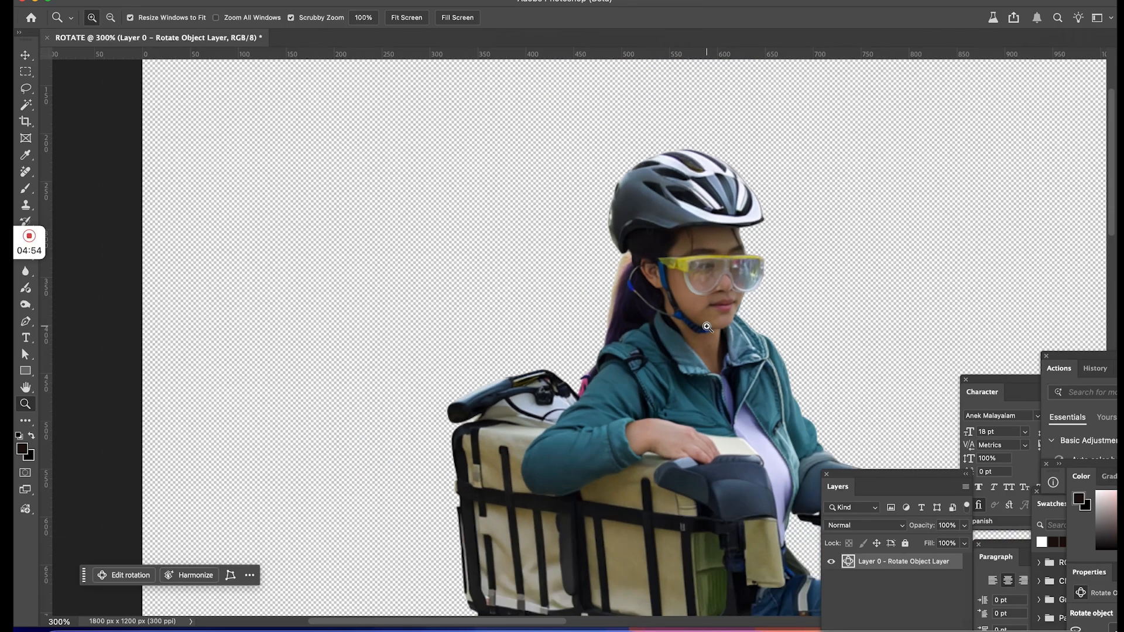
scroll(774, 343, "right", 5)
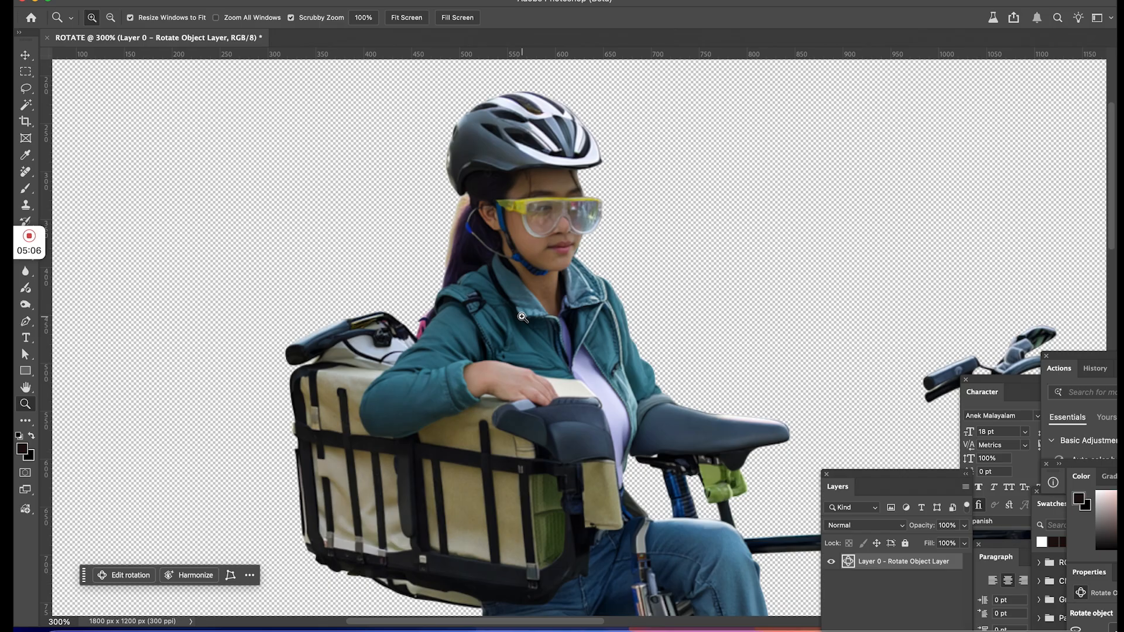
key("alt")
left_click(665, 483, "alt")
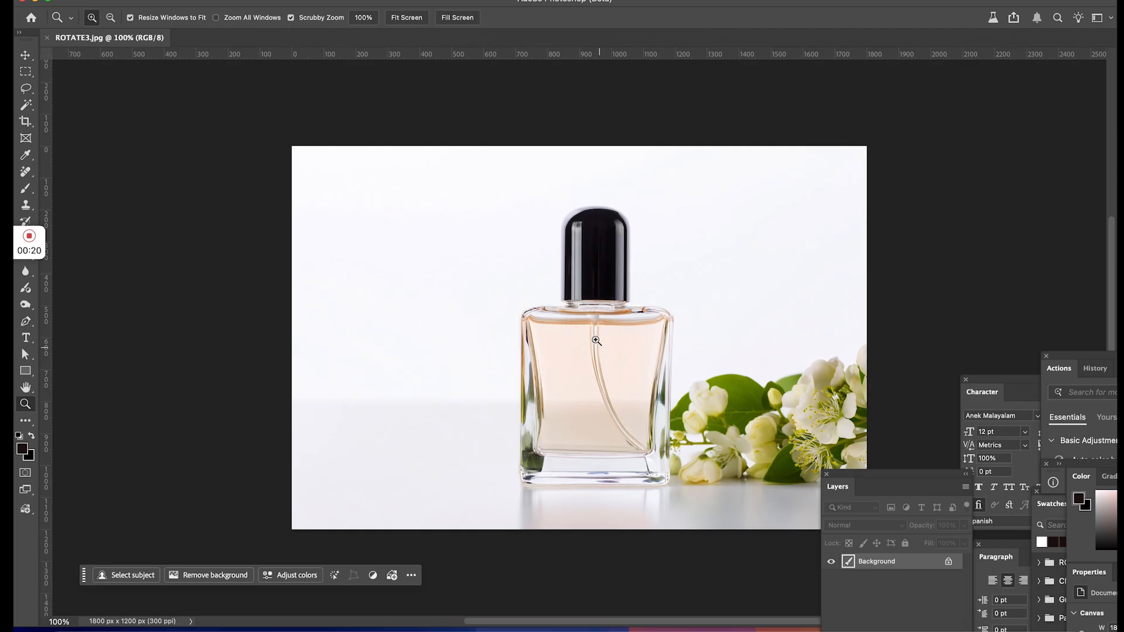
Step: Remove the background from the perfume photo and hide the flowers beside the bottle by filling a lassoed area of the layer mask with black
left_click(221, 574)
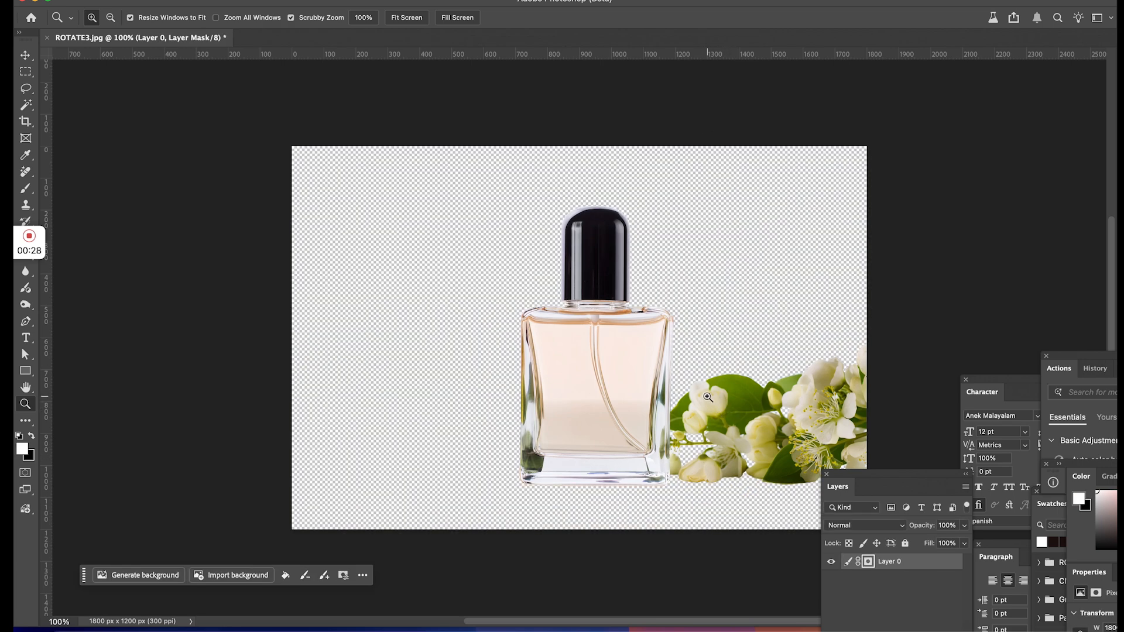
key("l")
mouse_move(678, 415)
left_mouse_down()
mouse_move(685, 502)
mouse_move(1019, 304)
mouse_move(1022, 154)
left_mouse_up()
left_click(868, 561)
key("alt+BackSpace")
key("super+z")
key("super+BackSpace")
key("super+d")
Step: Start a free transform on the perfume bottle layer and convert it to a rotatable object
key("v")
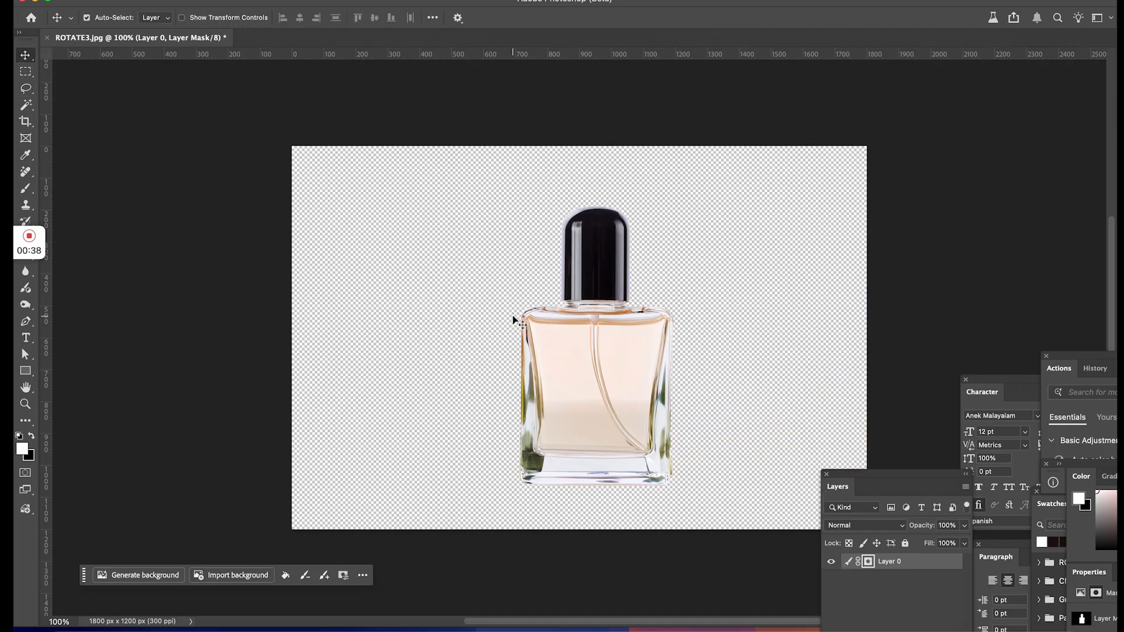
key("super+t")
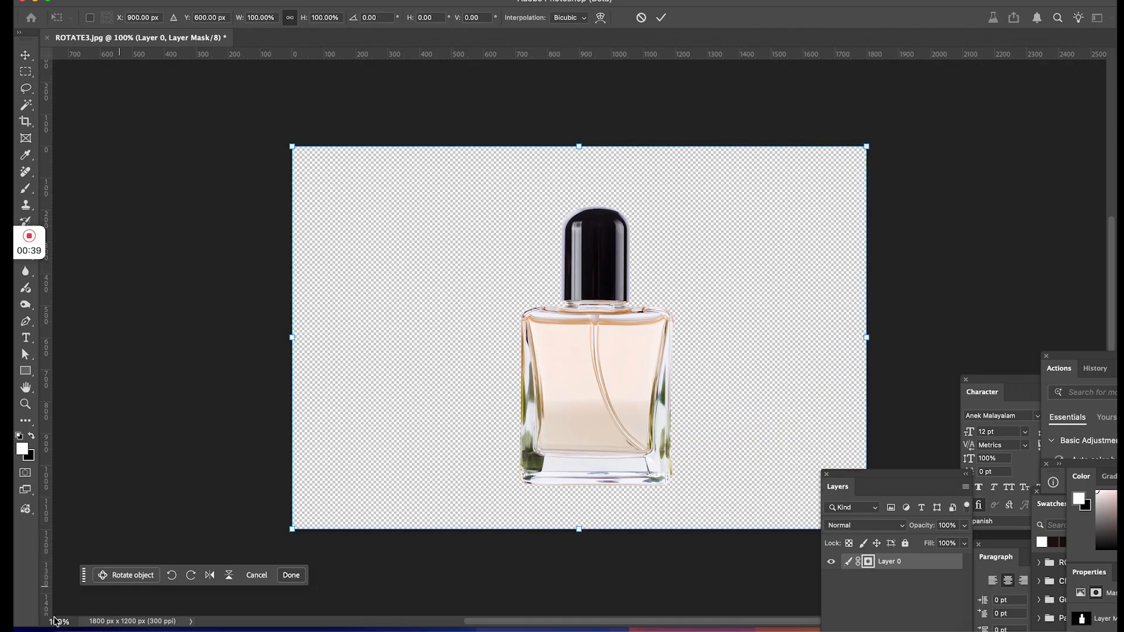
left_click(128, 575)
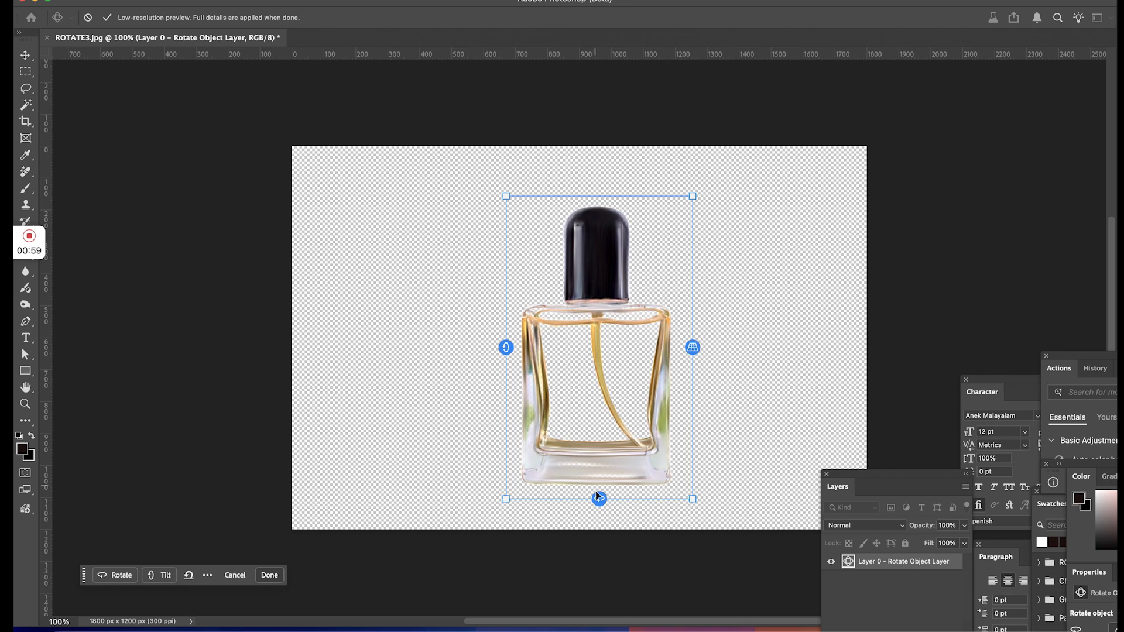
Step: Rotate the perfume bottle to a corner view, tilt it to show its top from above, and apply the result
left_click_drag(598, 495, 524, 487)
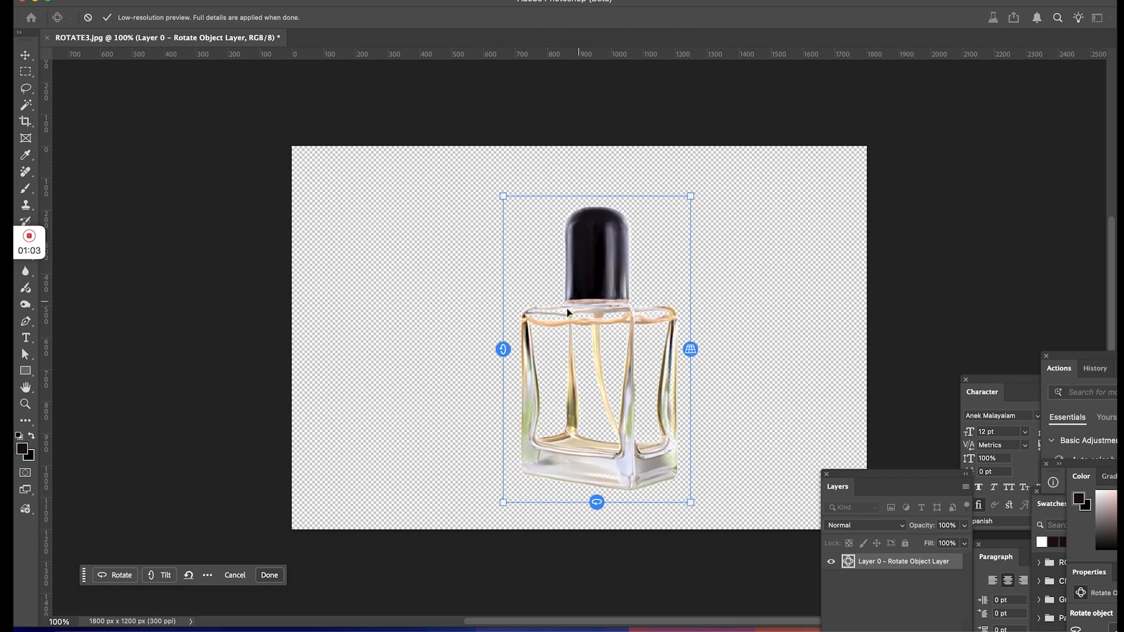
left_click_drag(503, 350, 505, 389)
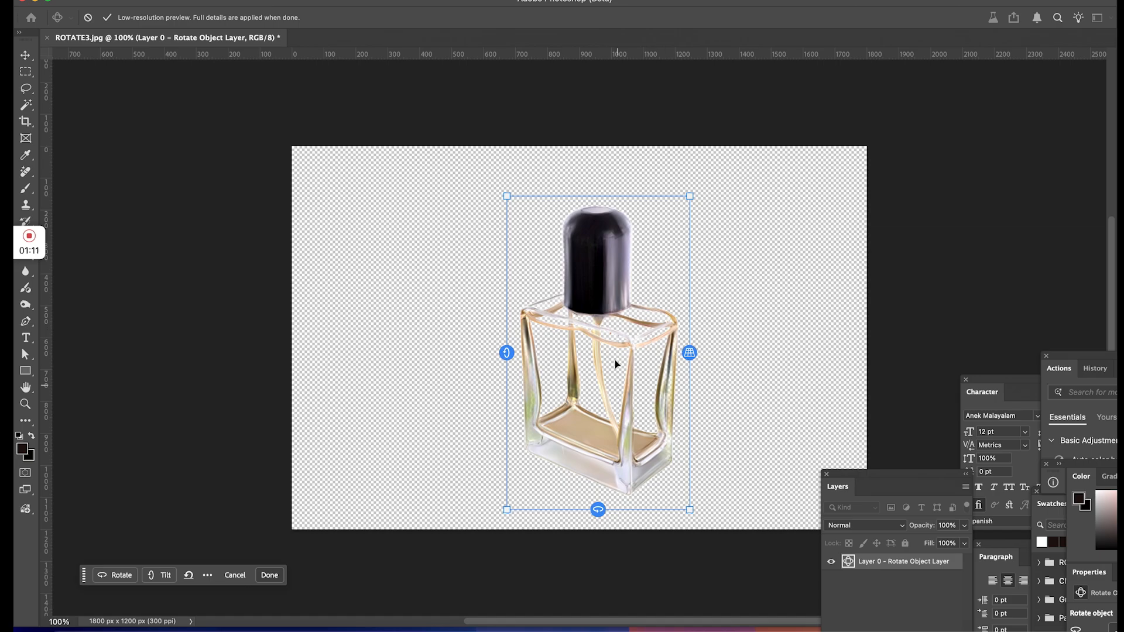
left_click(269, 576)
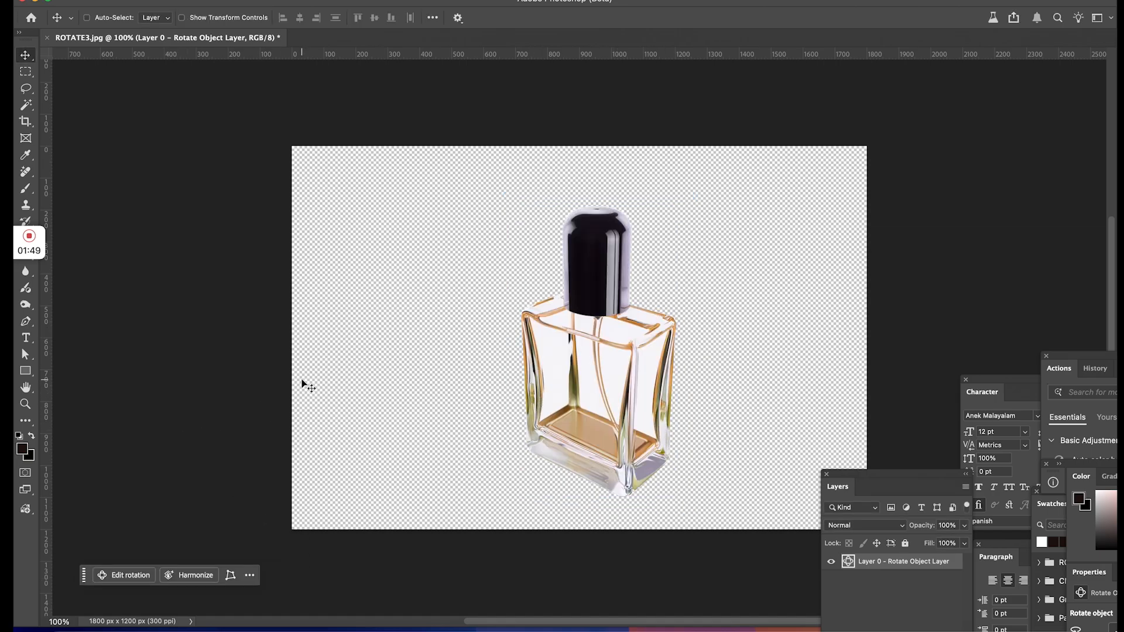
Step: Examine the rotated perfume bottle's glass, cap and base up close at up to 300%
key("z")
left_click(622, 355)
left_click(623, 356)
left_click(623, 356)
left_click(623, 356, "alt")
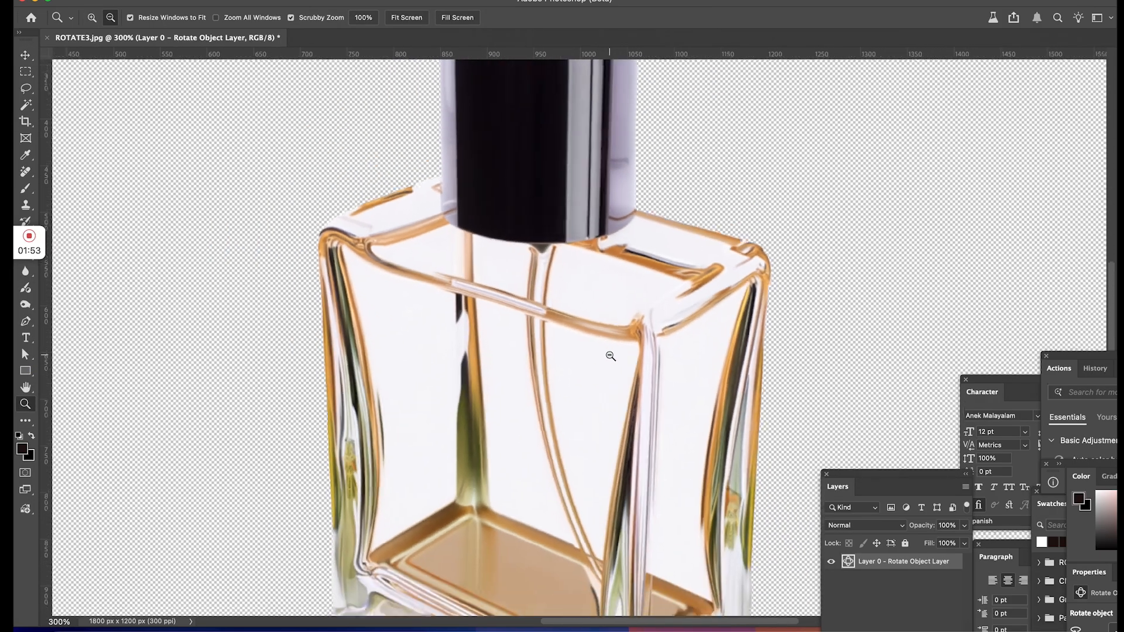
left_click(610, 356, "alt")
left_click_drag(617, 420, 624, 316)
left_click_drag(624, 380, 631, 458)
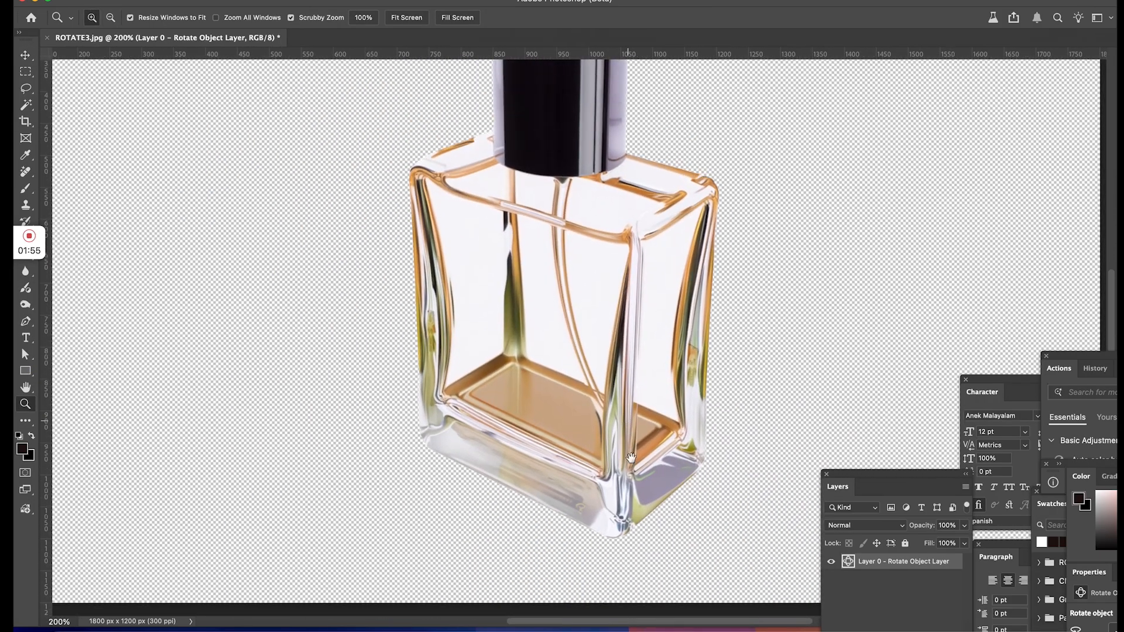
left_click(594, 410, "alt")
left_click(593, 394, "alt")
left_click(593, 394)
Step: Select the whole canvas and run Generative Fill with the prompt "minimal gbackgroun in pink color"
left_click(25, 71)
key("super+a")
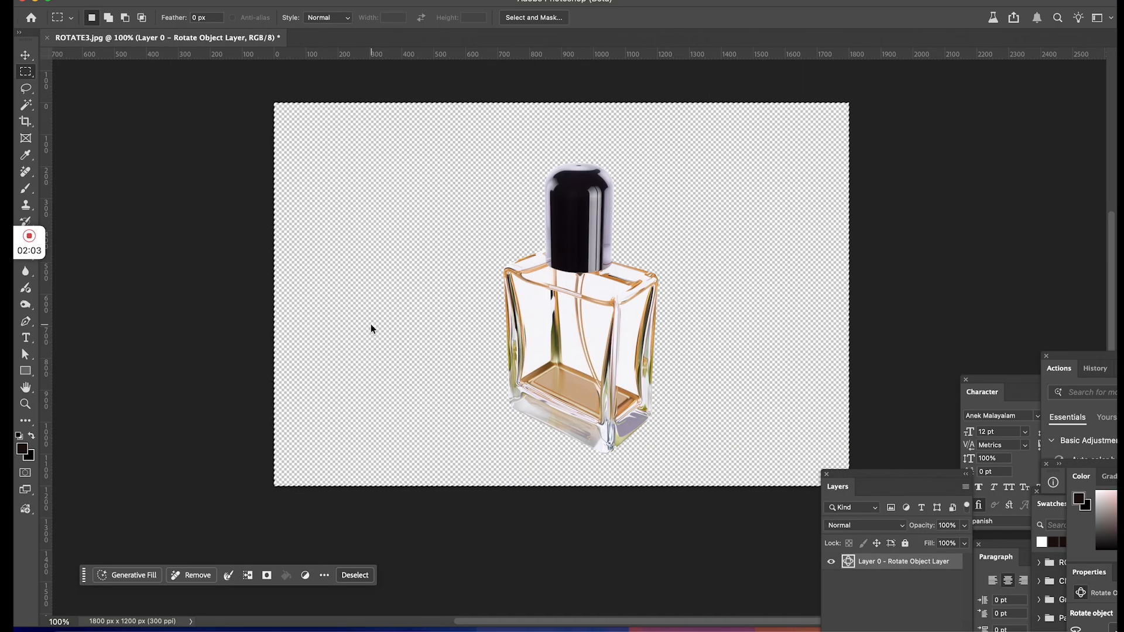
left_click(133, 574)
type("minimal gbackgroun in pink color")
key("Return")
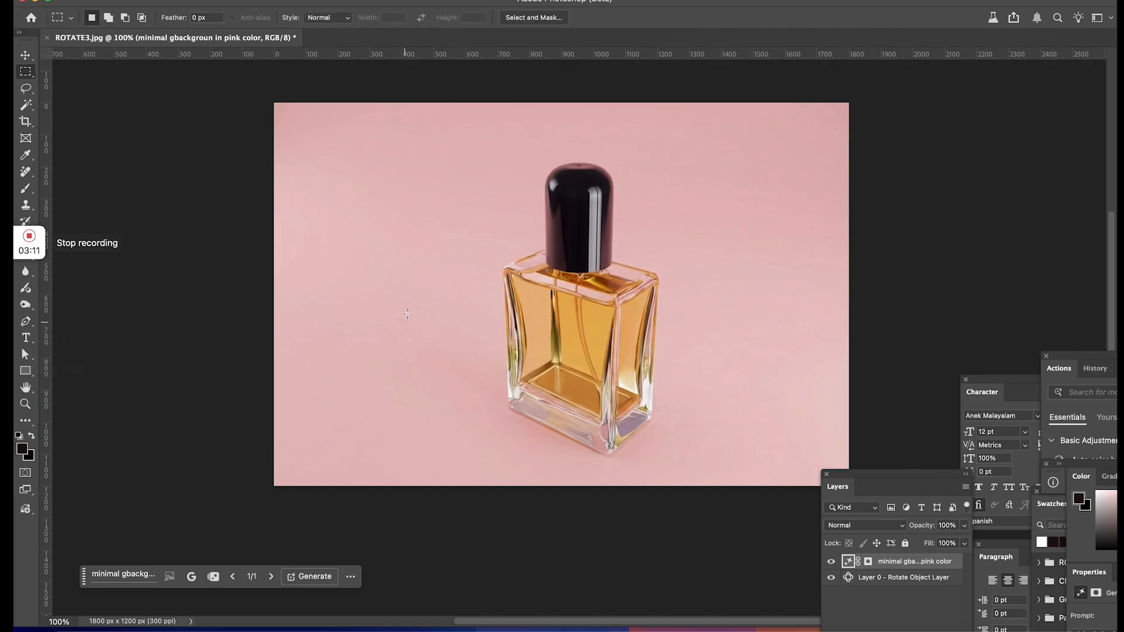
Step: Add the text "PERFUME" to the empty pink area beside the bottle
key("t")
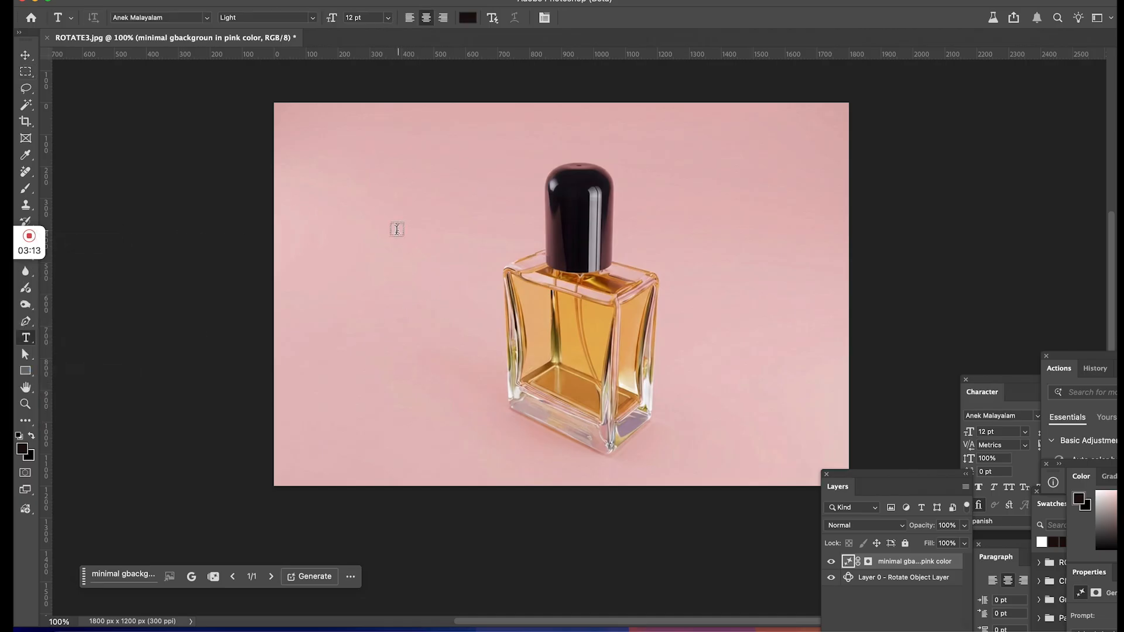
left_click(387, 229)
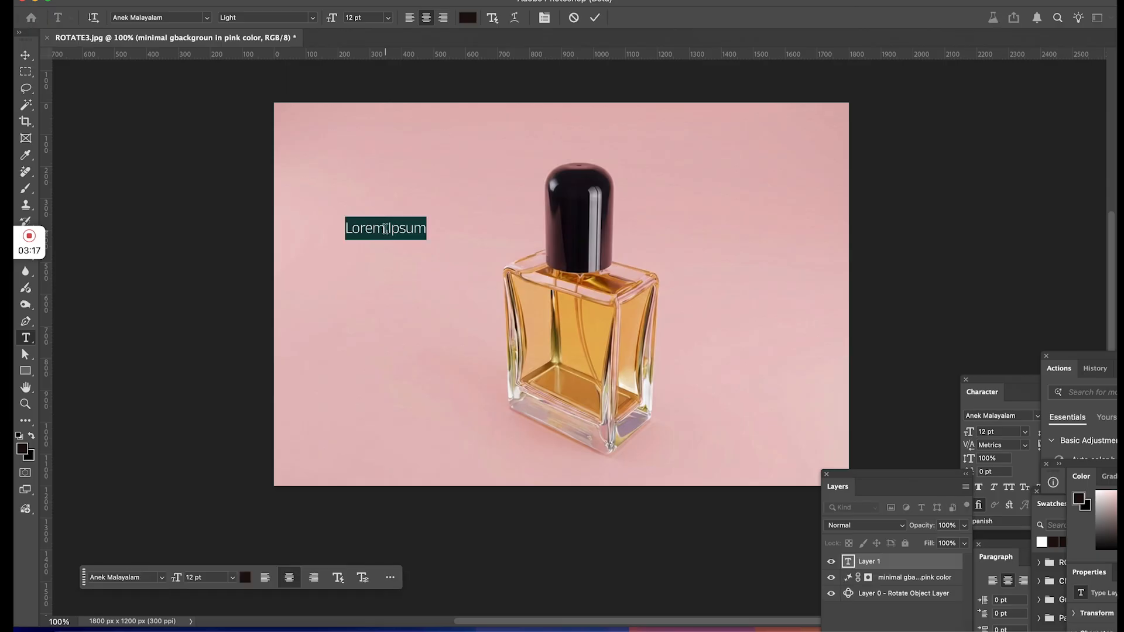
key("BackSpace")
type("PERFUME")
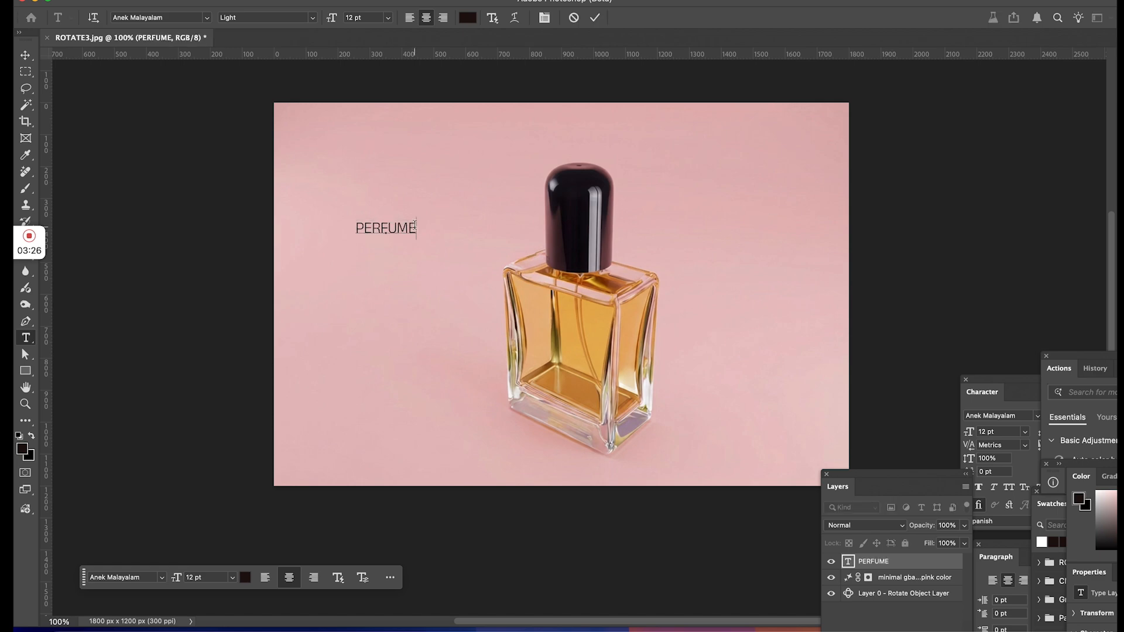
Step: Set the perfume text's font to Abhaya Libre Medium Regular
left_click(207, 18)
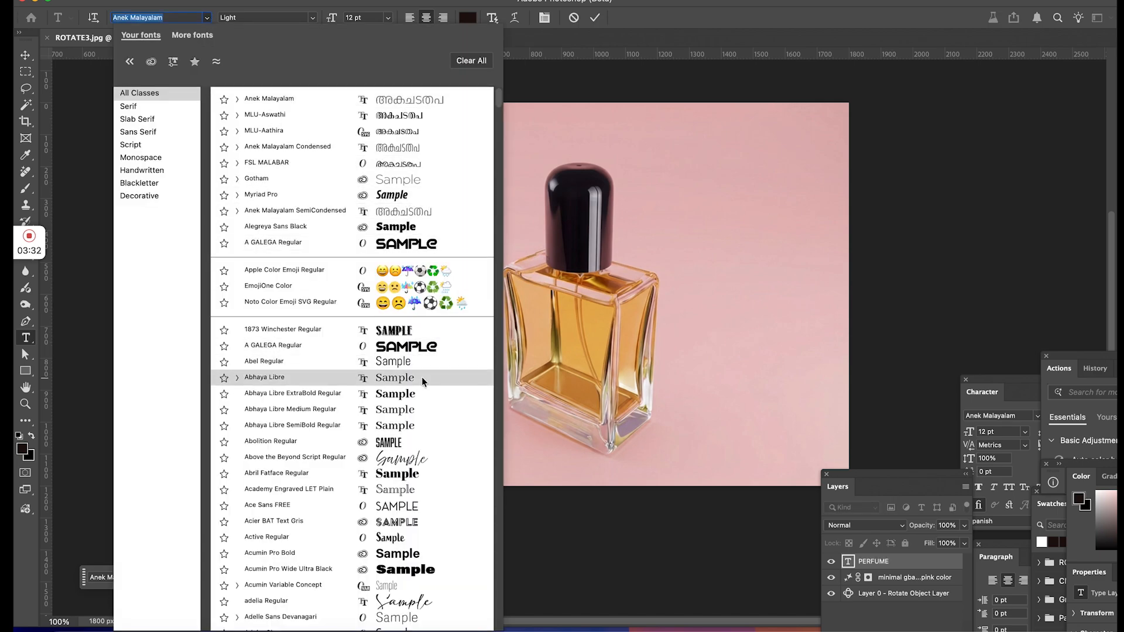
left_click(421, 377)
double_click(407, 227)
left_click(207, 18)
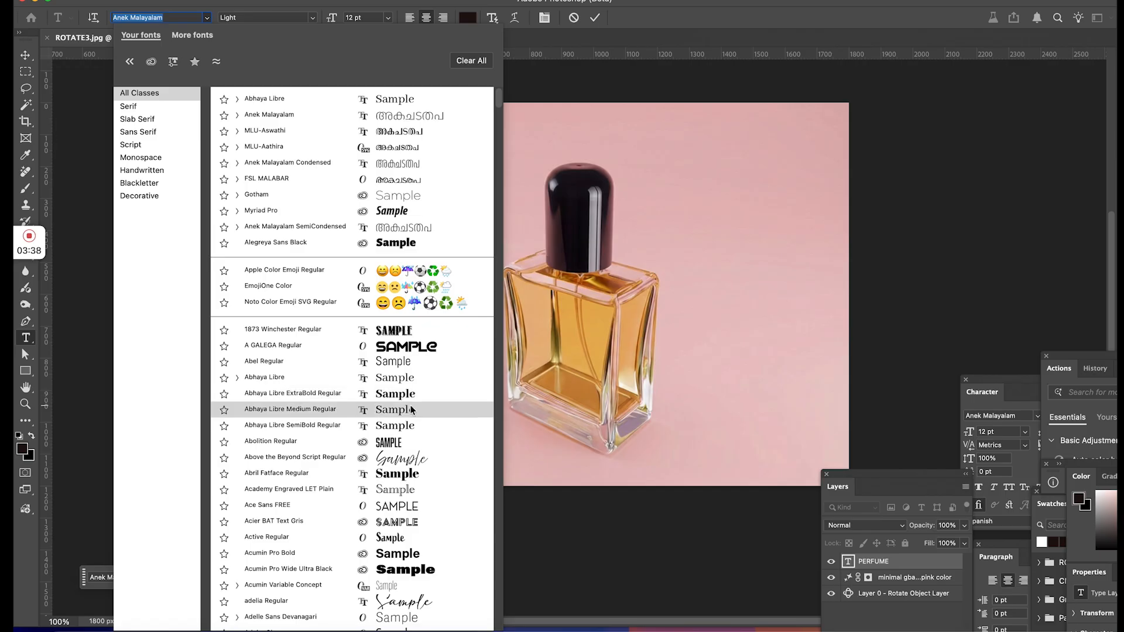
left_click(405, 229)
key("super+Return")
Step: Reposition the PERFUMES text lower, beside the glass body of the bottle
key("v")
key("super+t")
left_click_drag(406, 235, 435, 327)
key("Return")
Step: Add the text "AROMA" above the PERFUMES text and adjust its placement with a free transform
key("t")
left_click(386, 273)
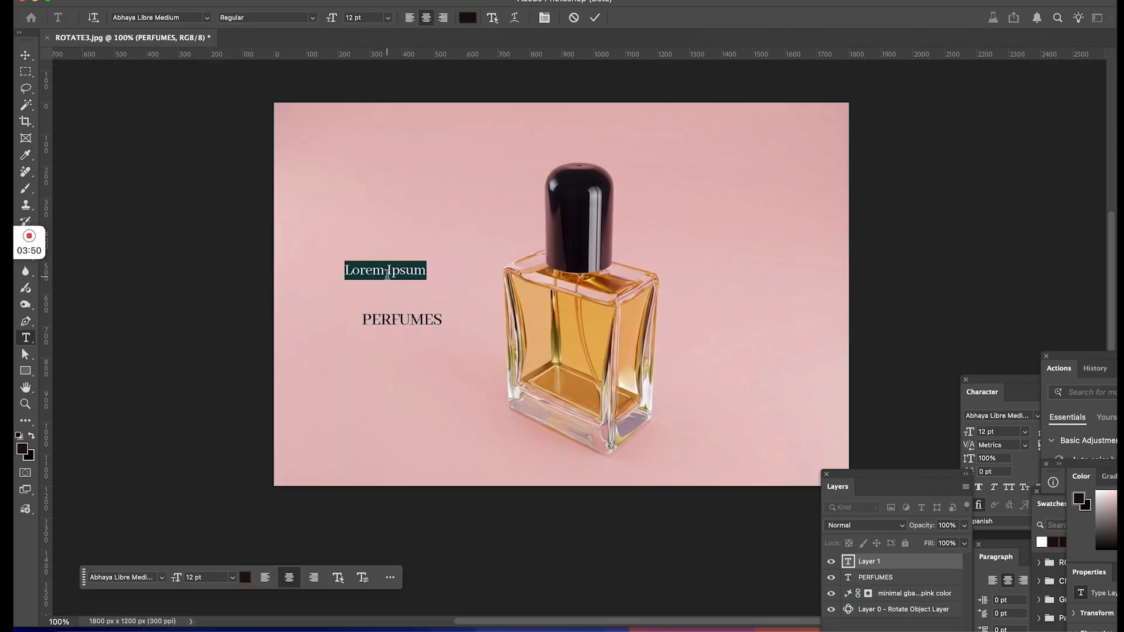
type("AROMA")
key("super+Return")
key("super+t")
left_click_drag(384, 264, 467, 293)
key("Return")
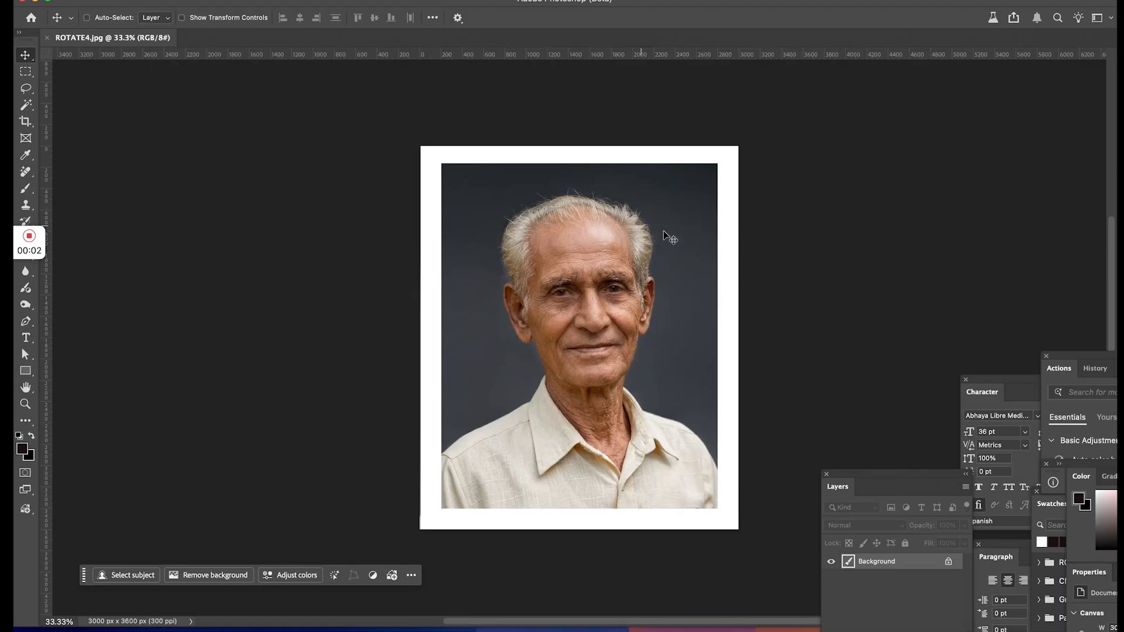
Step: Remove the background from the elderly man's portrait, leaving him isolated on a masked layer
key("a")
key("z")
left_click(637, 340)
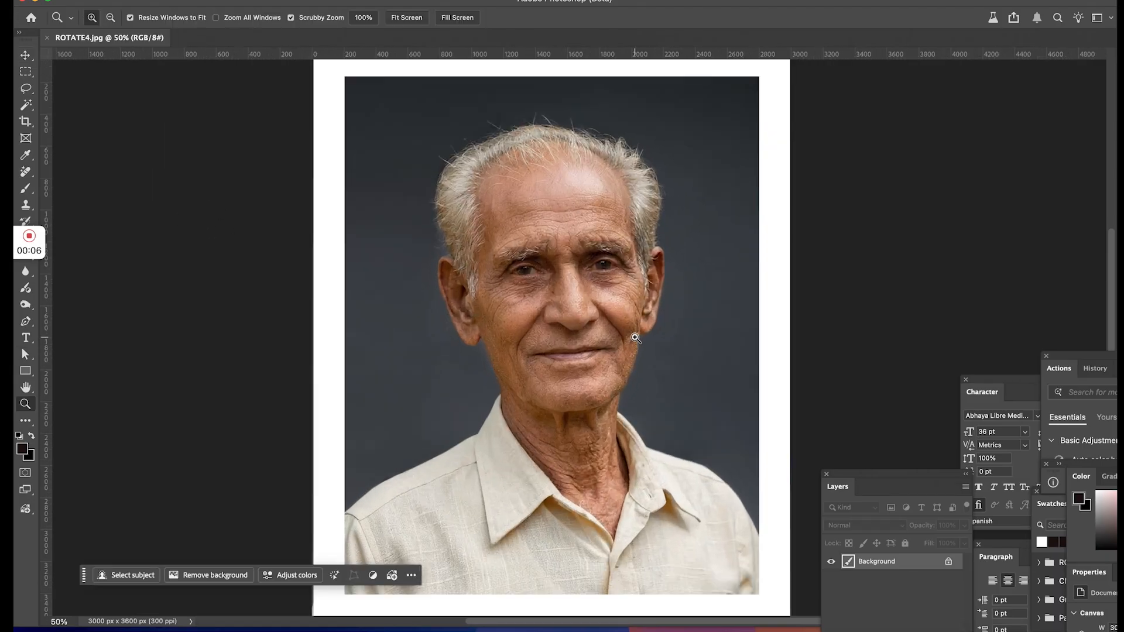
left_click_drag(611, 348, 634, 318)
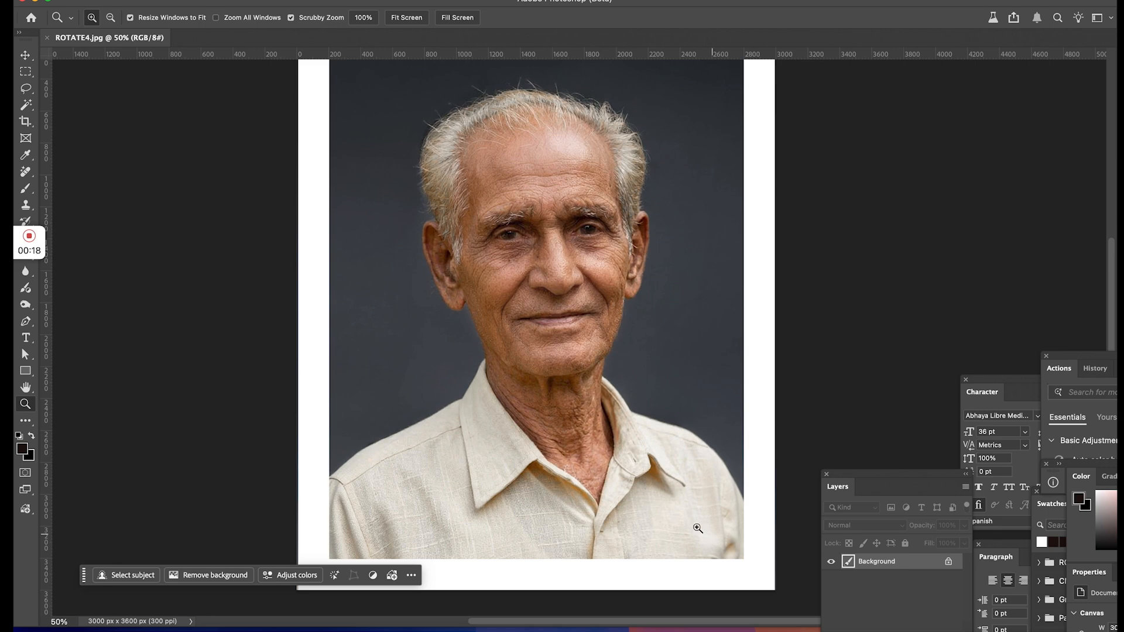
key("v")
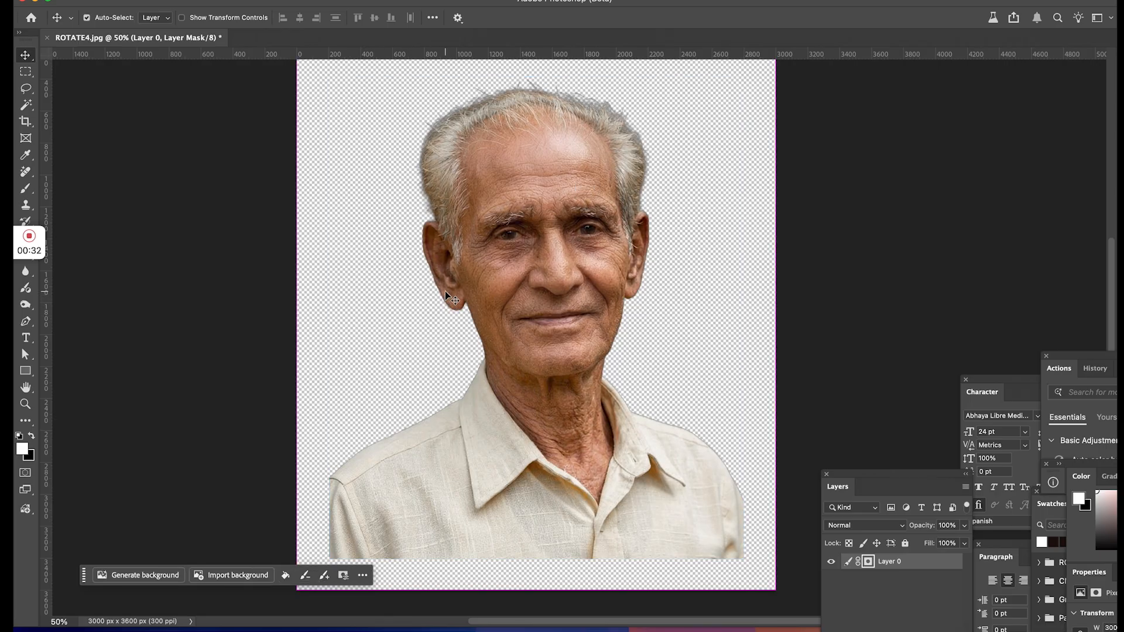
Step: Convert the cut-out portrait to a rotatable object, turn it slightly sideways and apply the rotation
key("ctrl+t")
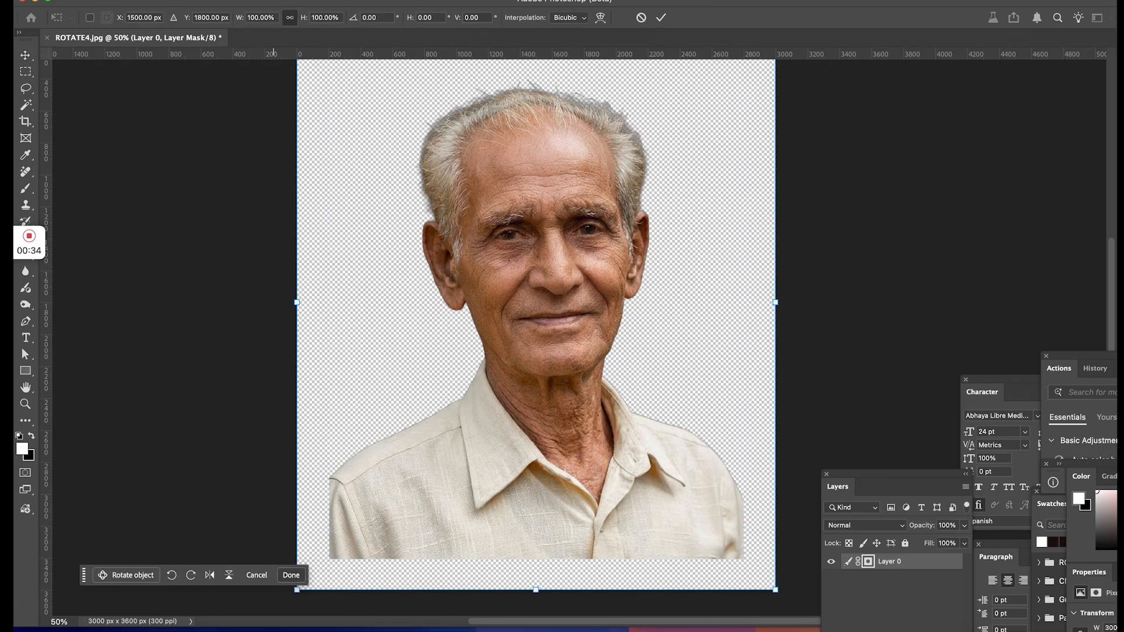
left_click(155, 1)
mouse_move(216, 284)
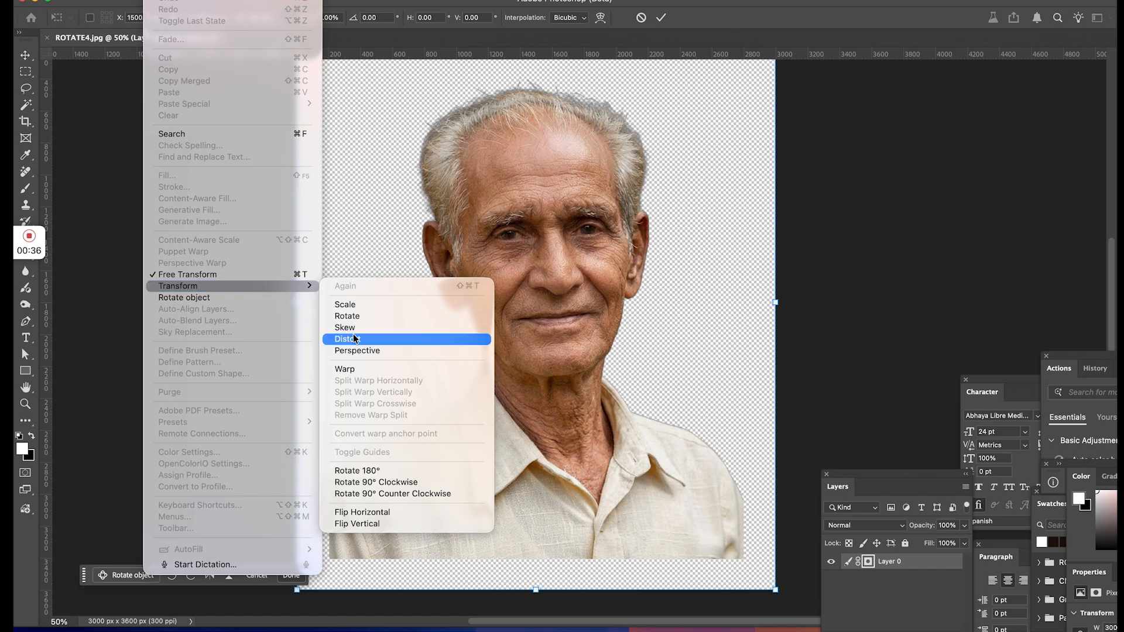
left_click(365, 304)
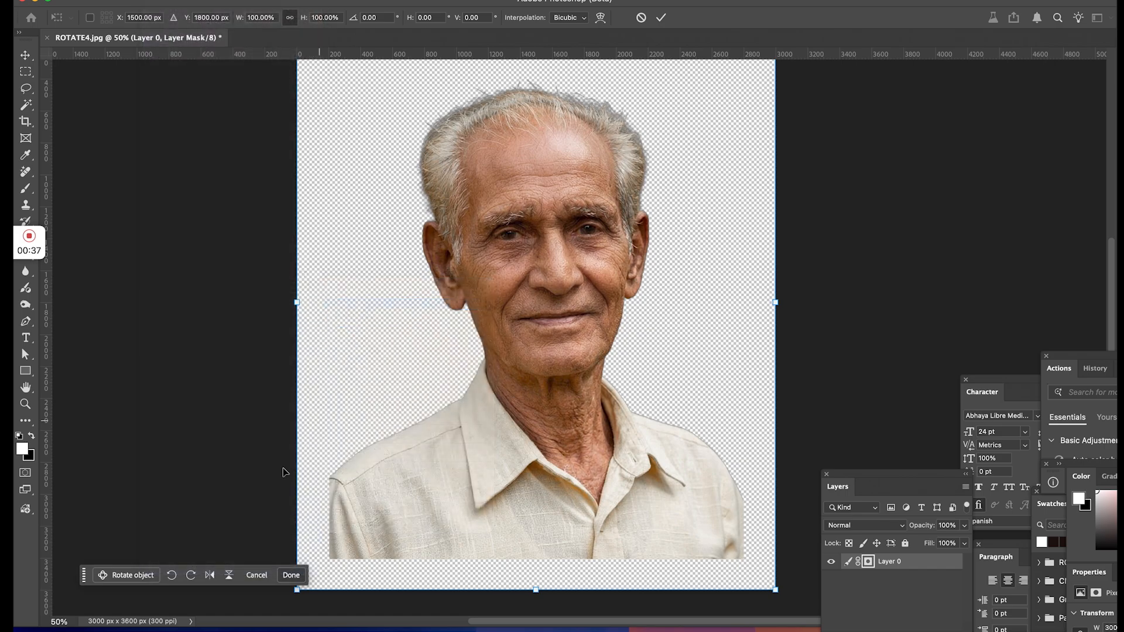
left_click(128, 576)
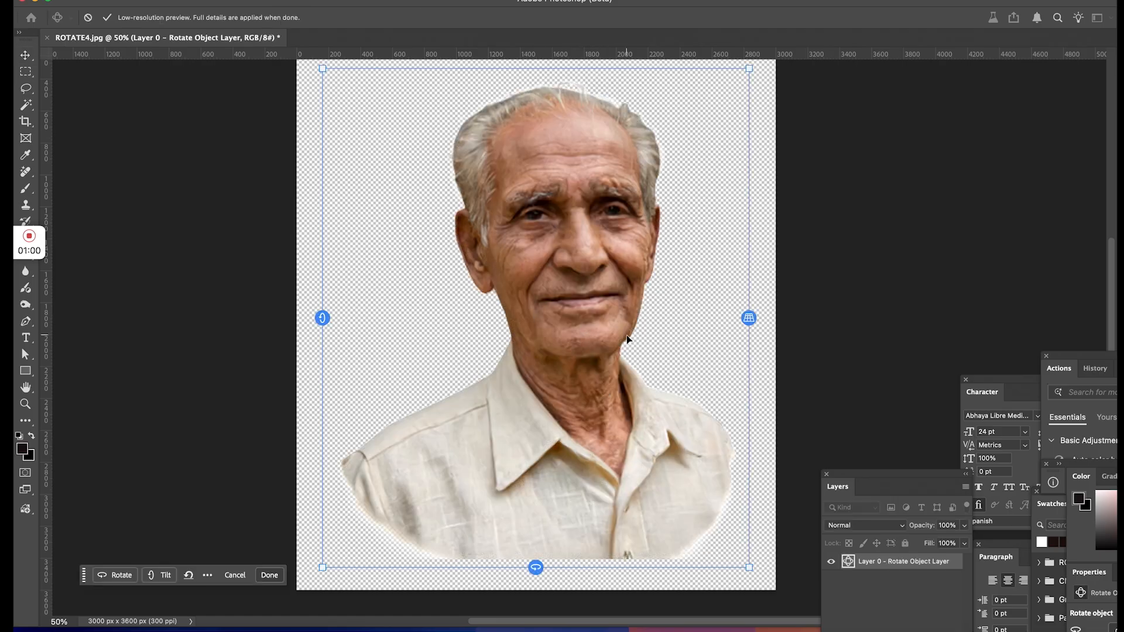
left_click_drag(537, 566, 534, 564)
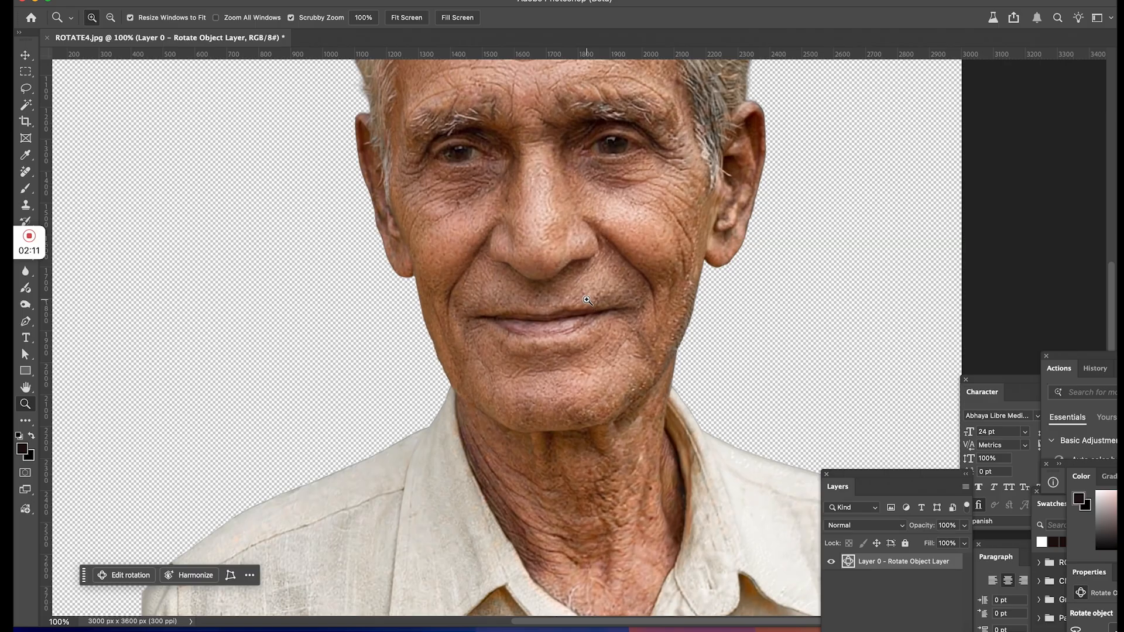
Step: Examine the turned portrait's face, hair and skin detail up close
left_click_drag(600, 217, 587, 394)
left_click(579, 177)
left_click_drag(637, 186, 623, 306)
left_click(612, 408, "alt")
left_click(611, 407, "alt")
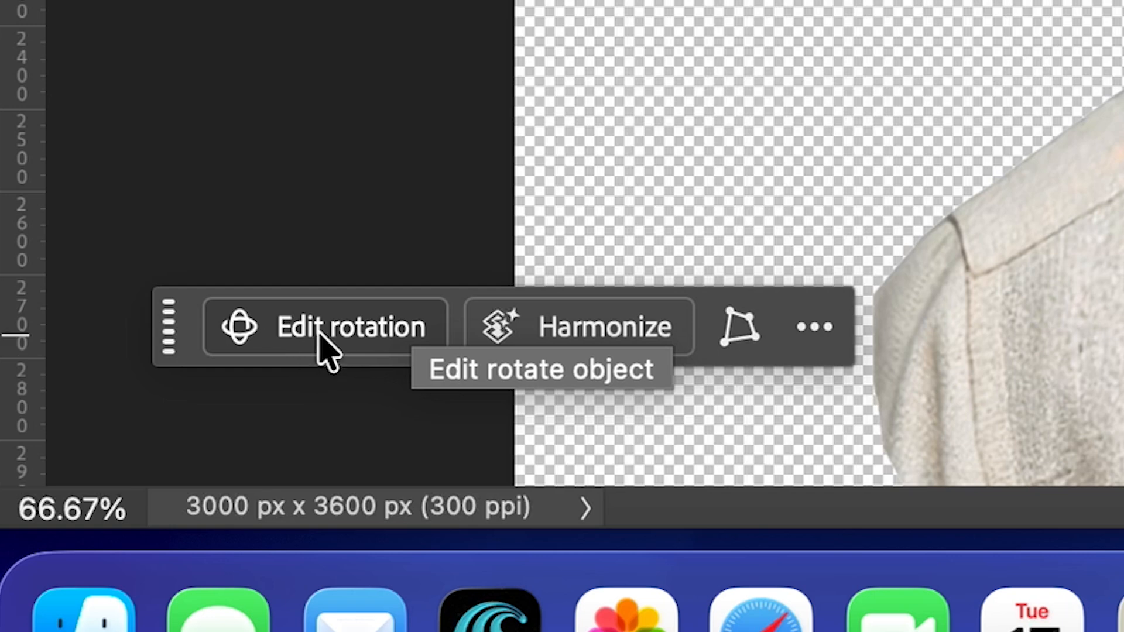
Step: Edit the portrait's rotation to a three-quarter view showing the ear and apply the result
left_click(301, 328)
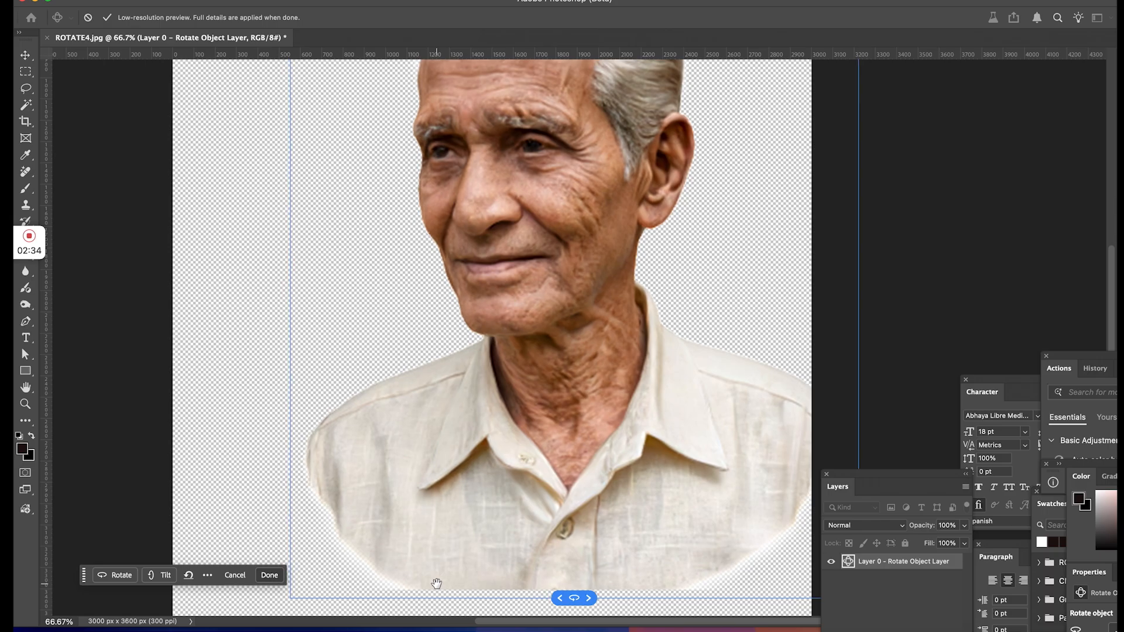
left_click_drag(437, 584, 427, 582)
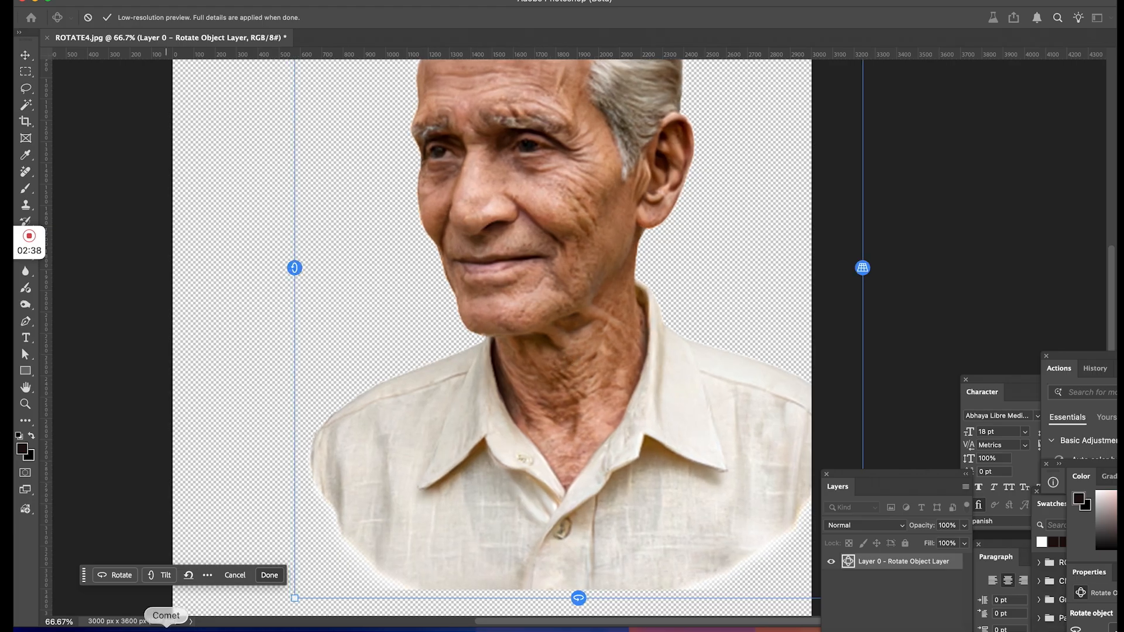
left_click(269, 575)
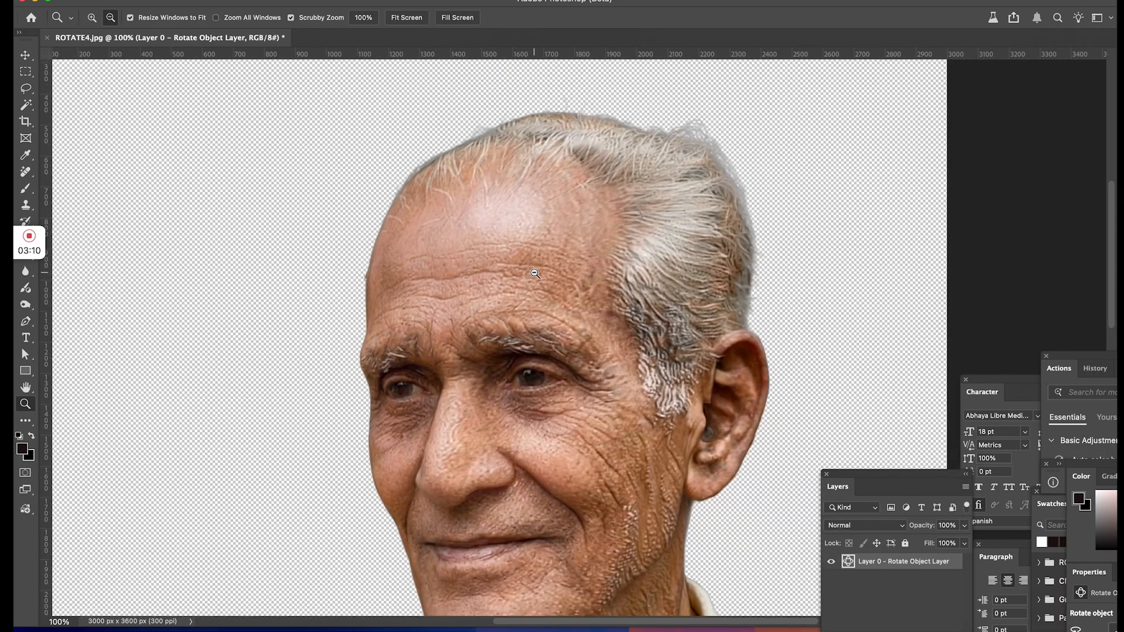
Step: Examine the three-quarter portrait's hair, wrinkles, ear and collar at 66.67% and 100%
left_click(542, 286, "alt")
left_click_drag(610, 414, 590, 300)
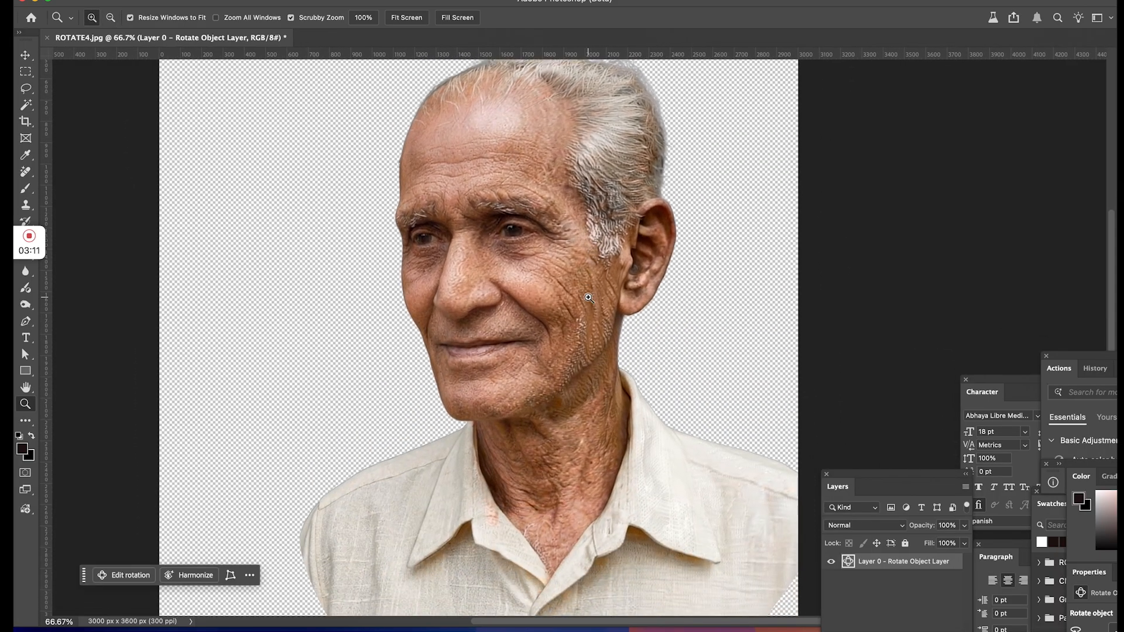
left_click(577, 319, "alt")
left_click(550, 306)
left_click(548, 305)
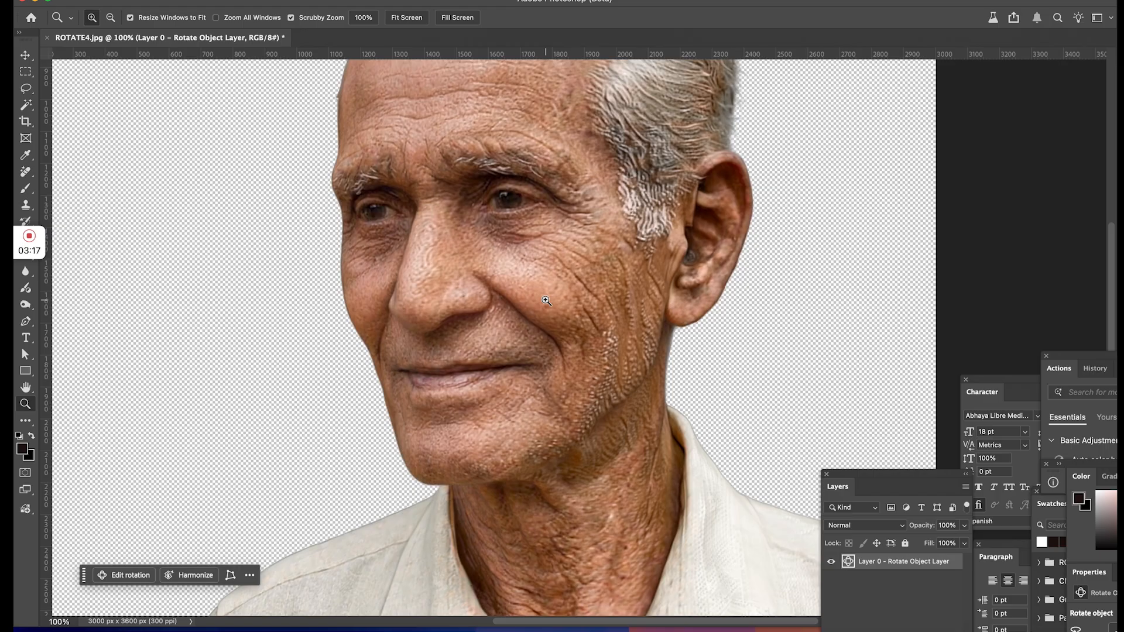
left_click(493, 331, "alt")
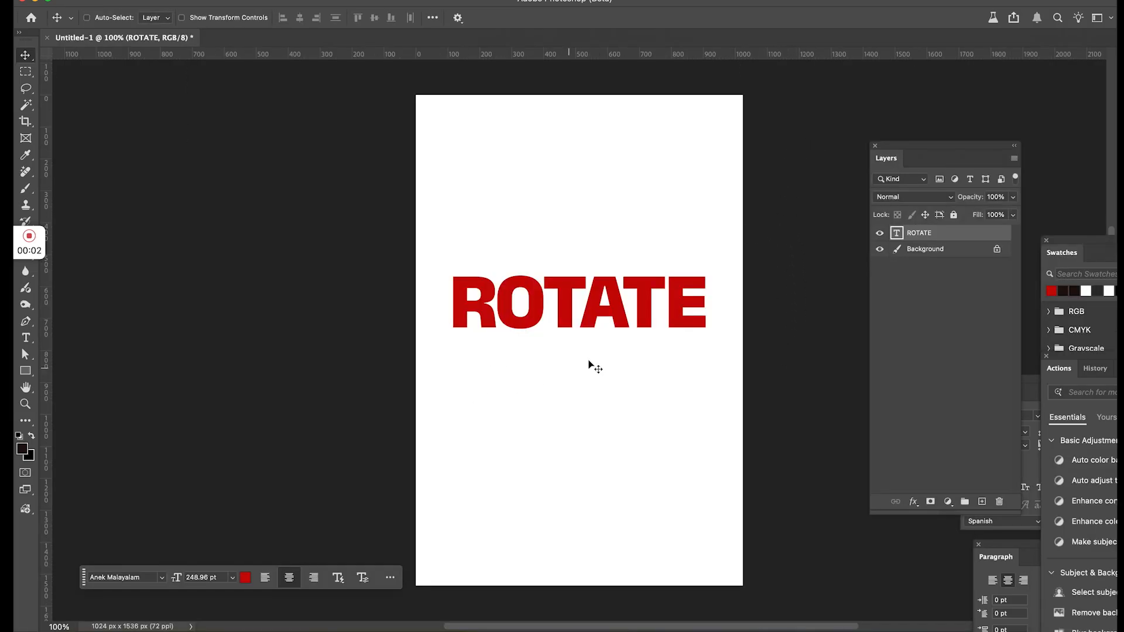
Step: Try a Rotate transform on the live ROTATE text layer
right_click(594, 307)
left_click(609, 320)
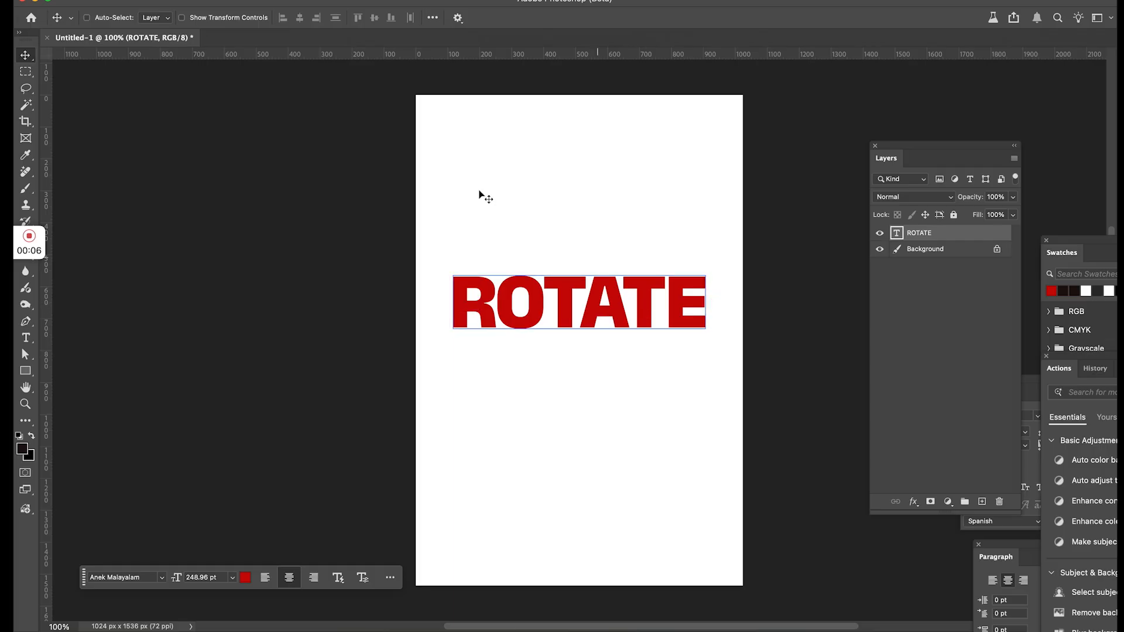
left_click(164, 2)
mouse_move(251, 286)
left_click(354, 315)
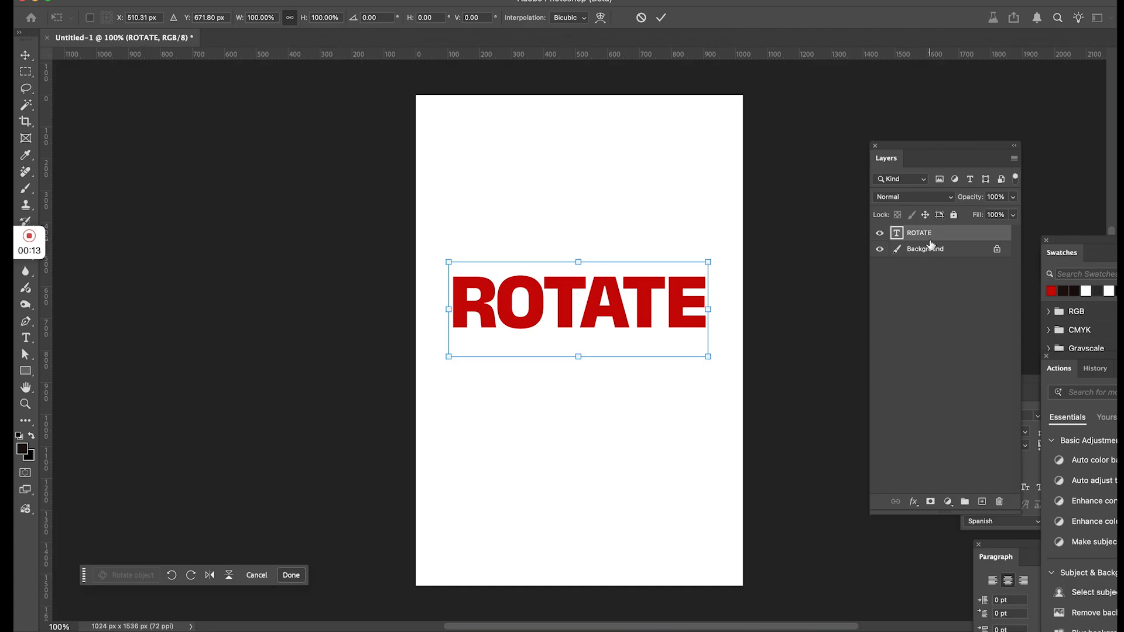
Step: Rasterize the ROTATE text layer and convert it to a rotatable object with a free transform
right_click(974, 236)
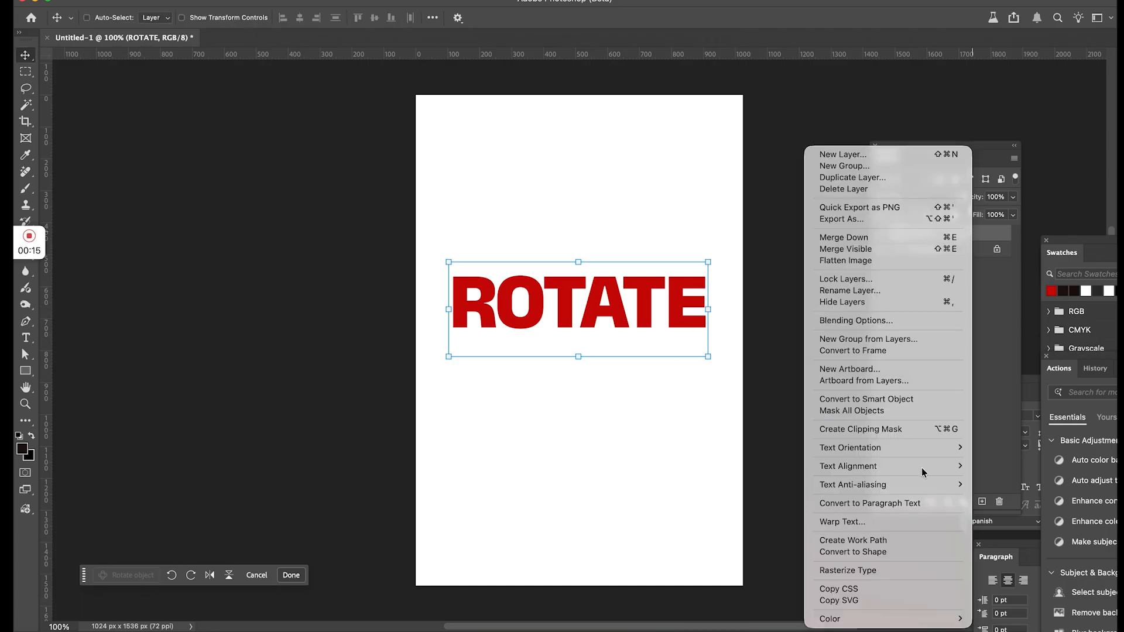
left_click(894, 571)
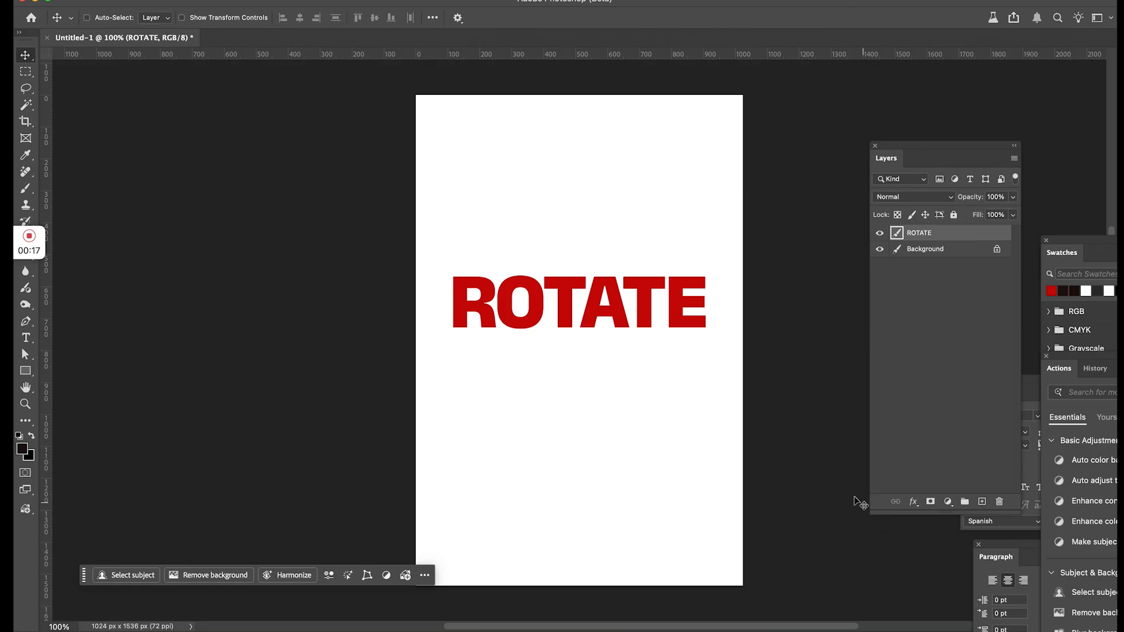
key("super+t")
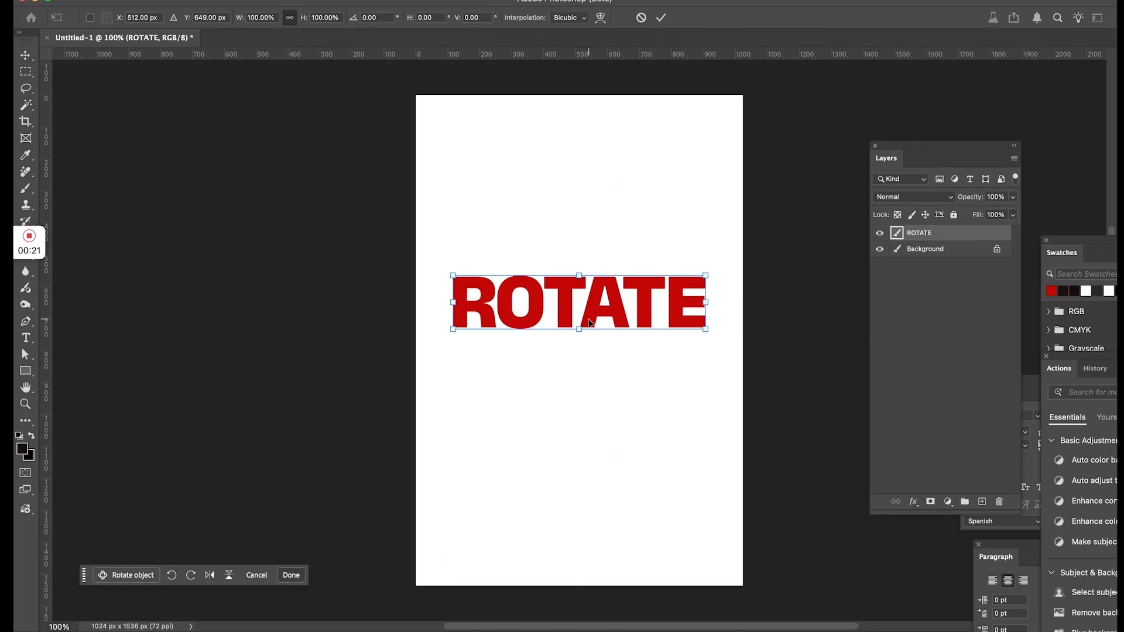
left_click(130, 578)
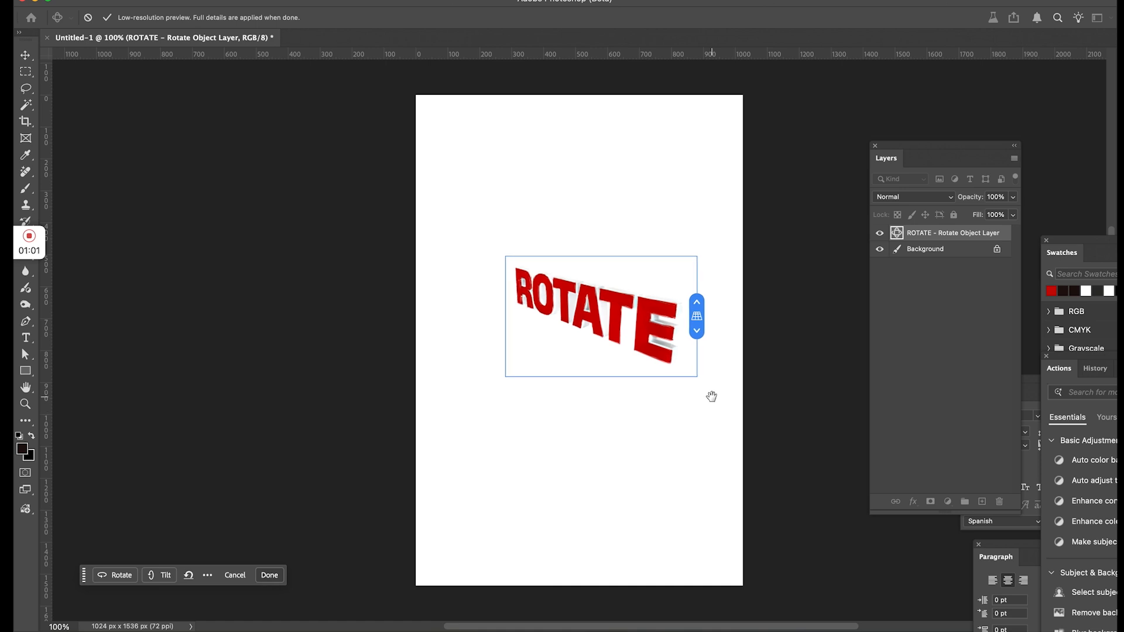
Step: Turn and tilt the red ROTATE lettering in 3D so it recedes in perspective
left_click_drag(604, 376, 627, 370)
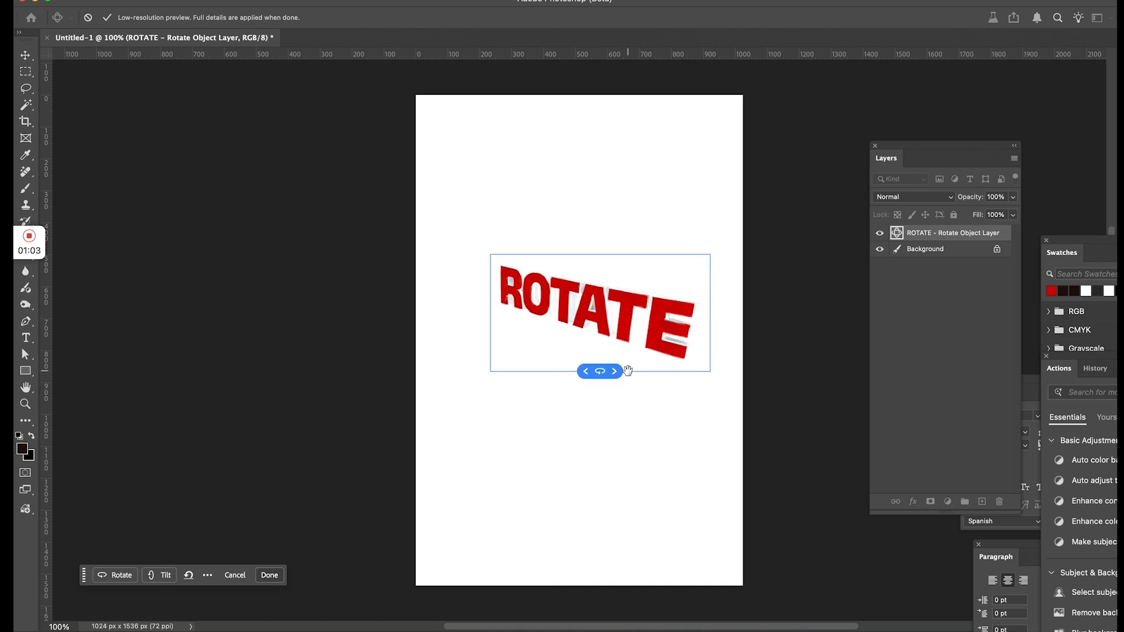
left_click_drag(489, 313, 465, 302)
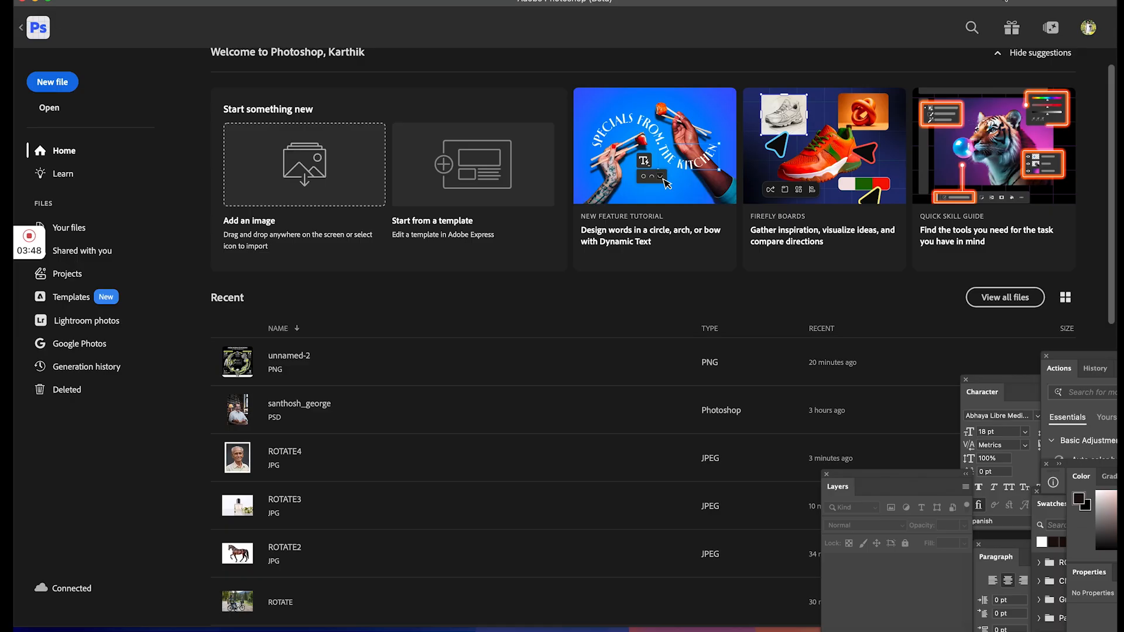
Step: Open the account profile details from the home screen
left_click(1087, 33)
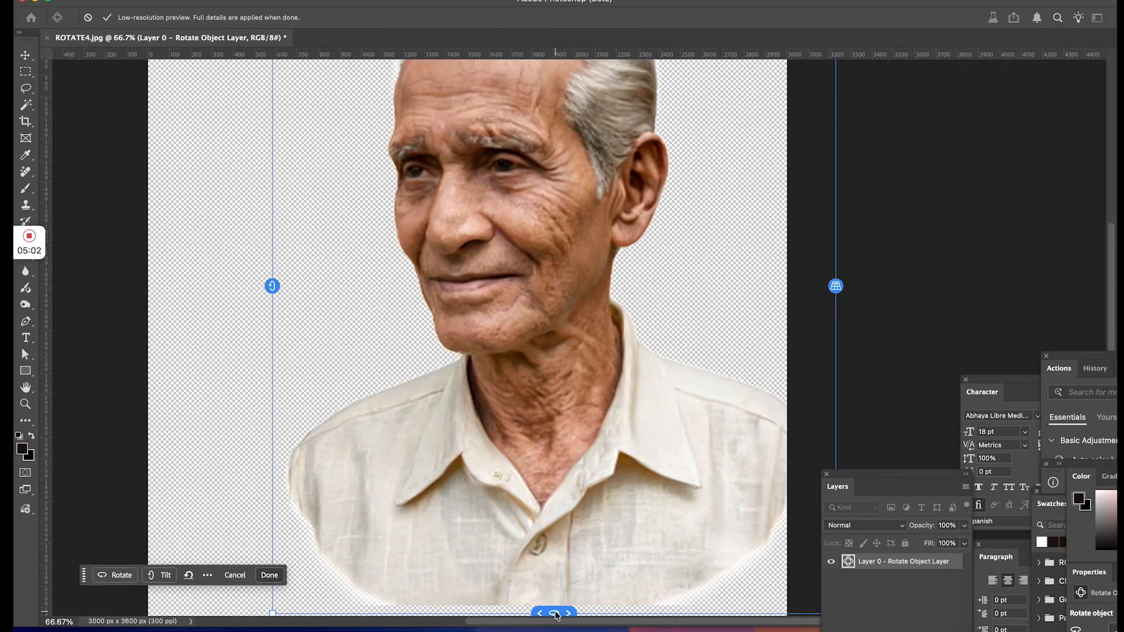
Step: Turn the elderly man's portrait from the three-quarter view back to a nearly frontal view
left_click_drag(555, 612, 659, 578)
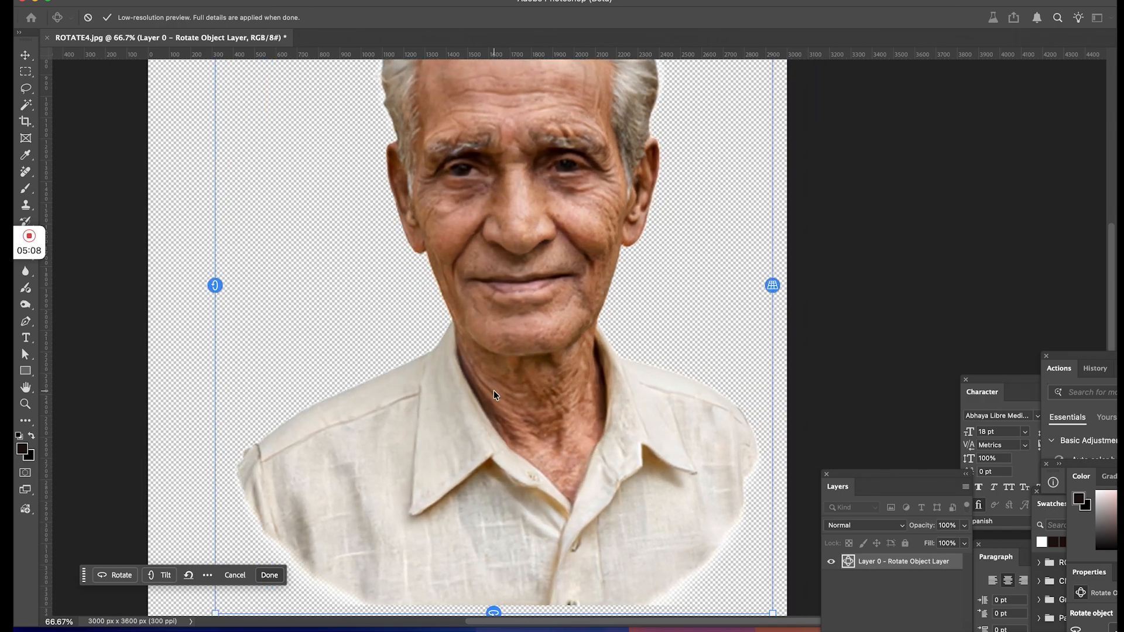